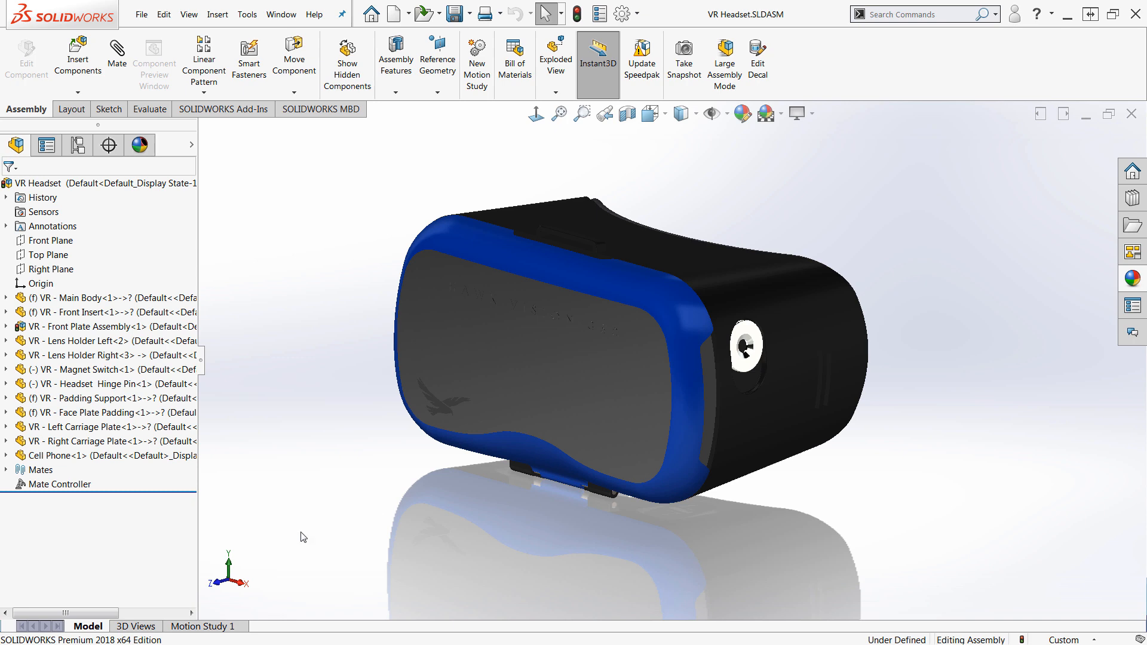
Expand the Mates folder and its Motion subfolder in the assembly tree, widening the tree panel
{"action": "left_click", "coordinate": [6, 471]}
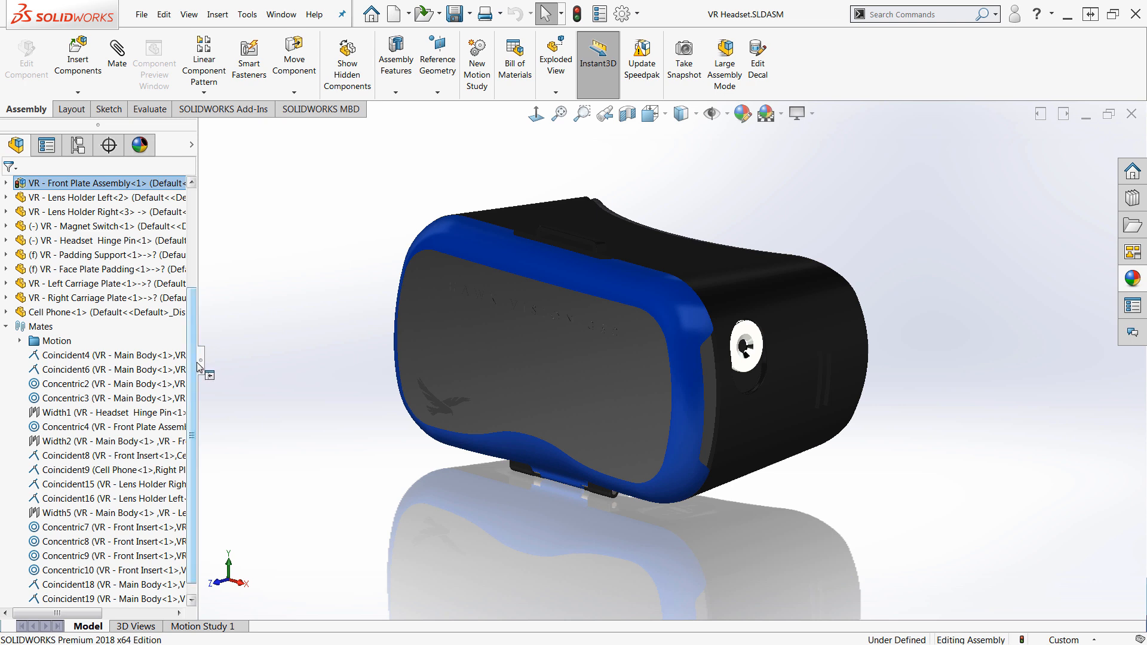
{"action": "left_click_drag", "start_coordinate": [202, 366], "coordinate": [230, 367]}
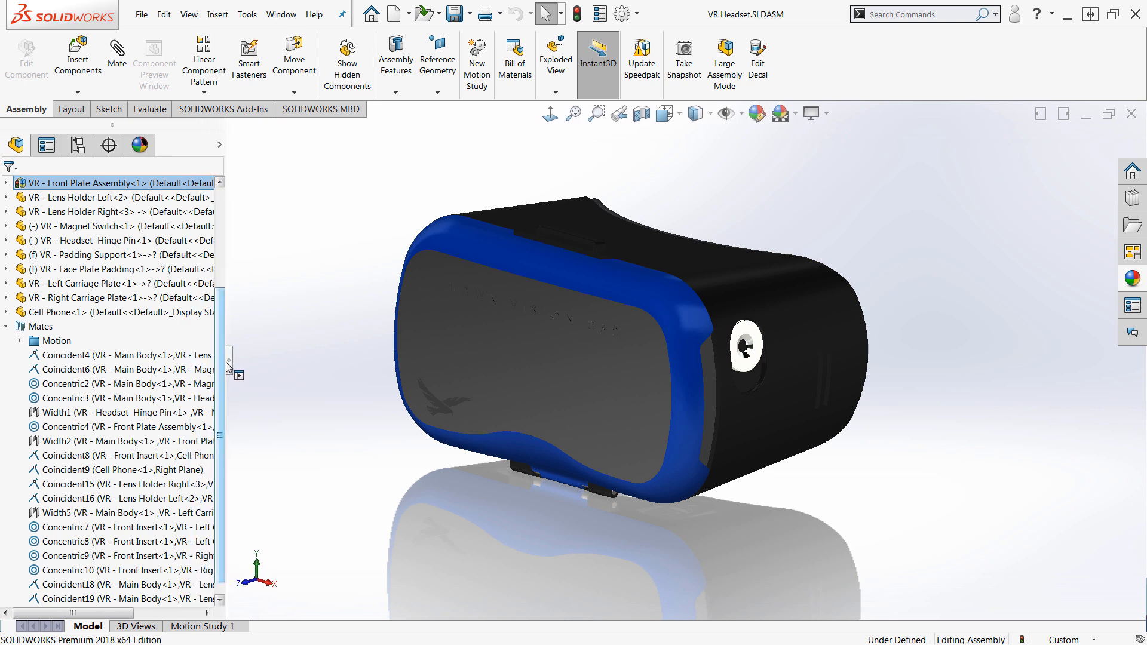
{"action": "left_click", "coordinate": [21, 341]}
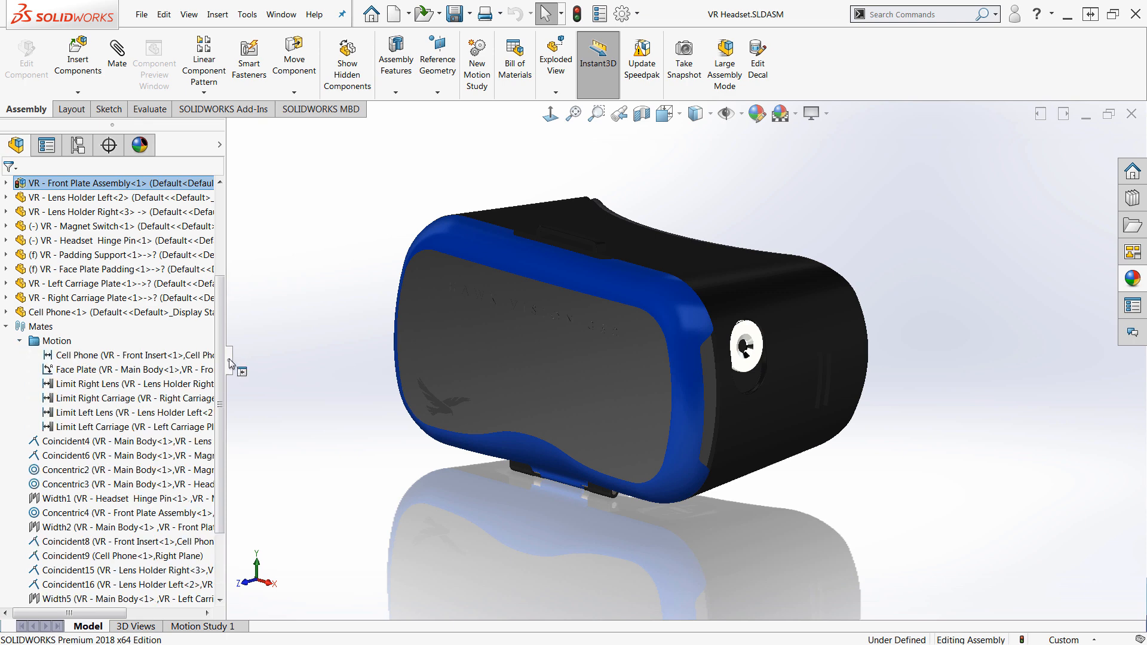
{"action": "left_click_drag", "start_coordinate": [230, 364], "coordinate": [254, 365]}
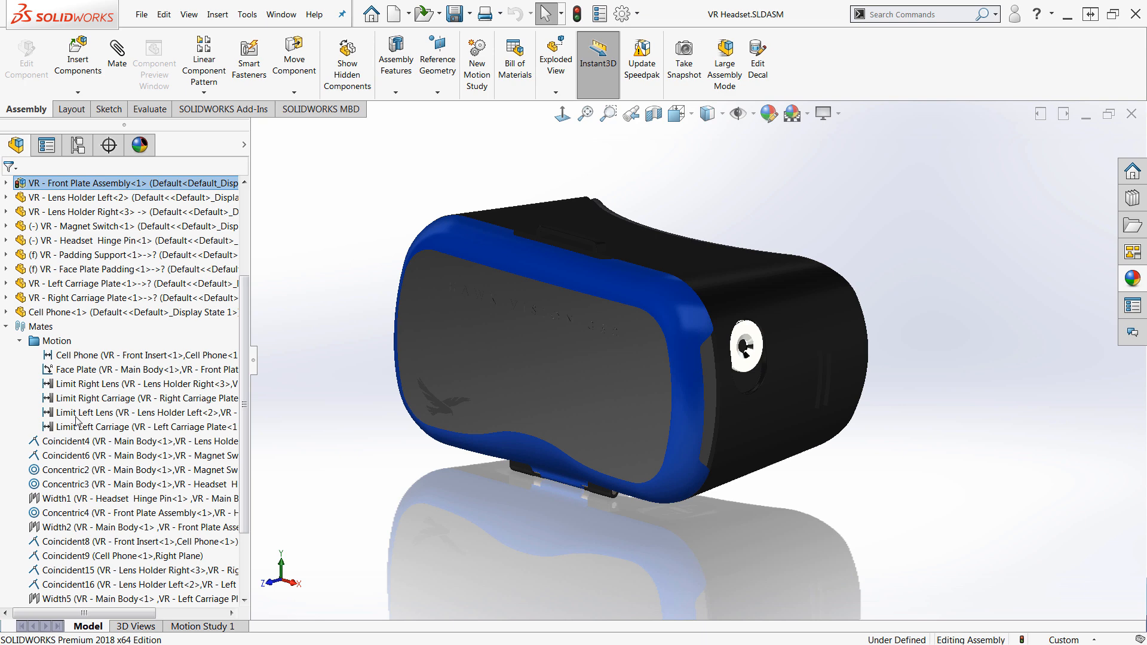
Examine each motion mate in the Motion folder, from Cell Phone to Limit Left Carriage, then collapse the folders
{"action": "mouse_move", "coordinate": [67, 359]}
{"action": "left_click", "coordinate": [82, 356]}
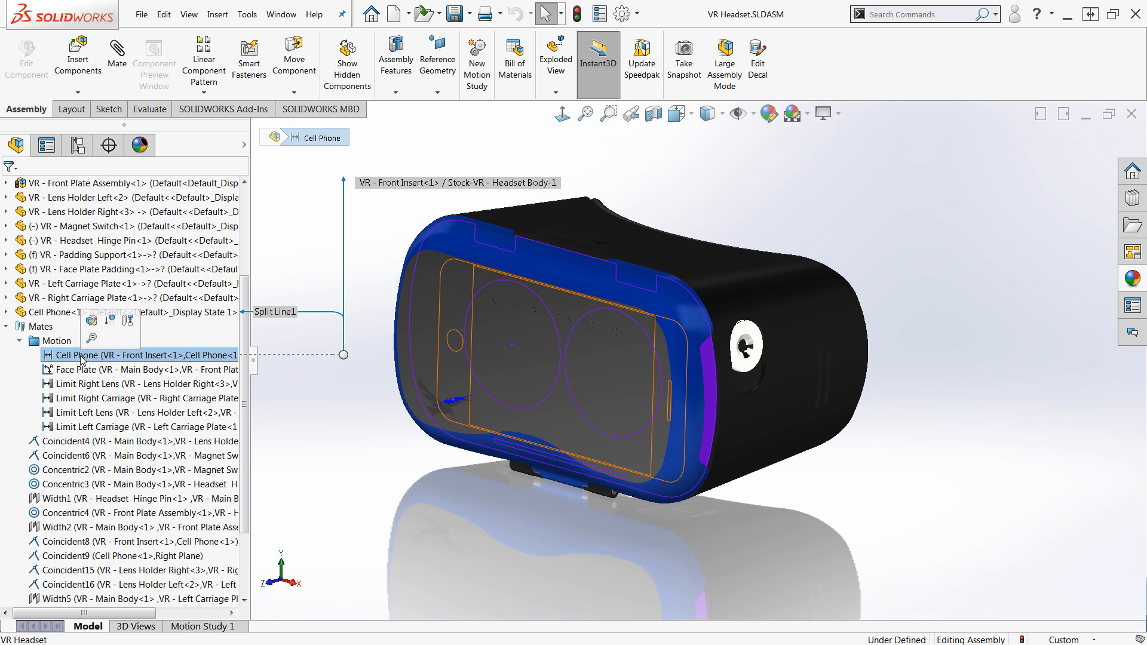
{"action": "left_click", "coordinate": [87, 370]}
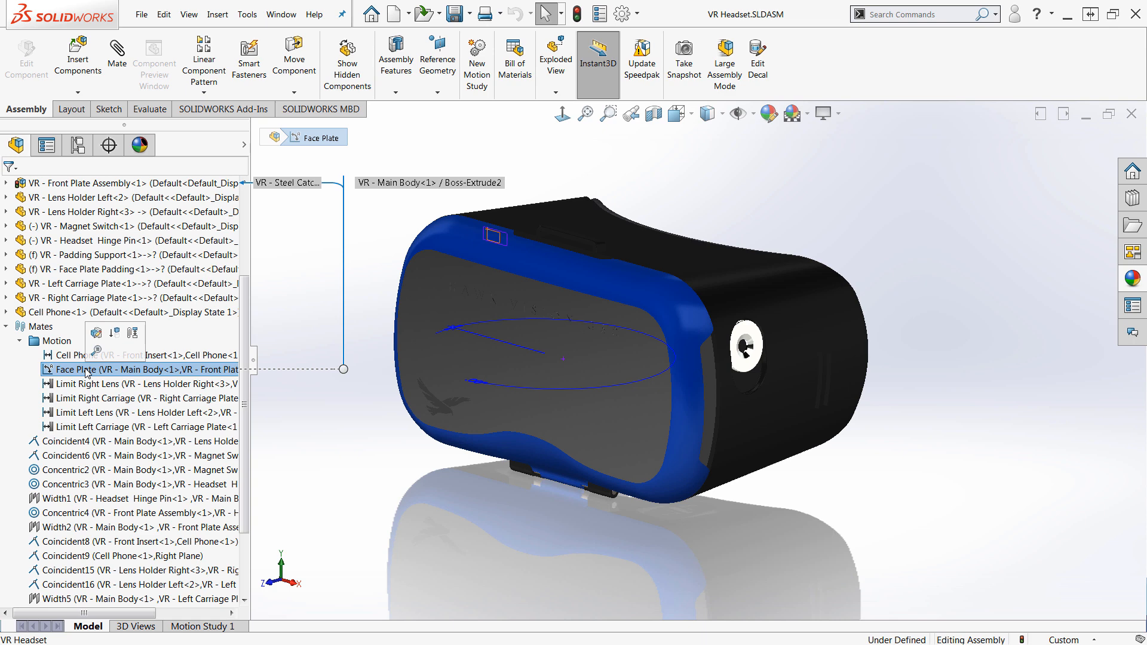
{"action": "left_click", "coordinate": [85, 385]}
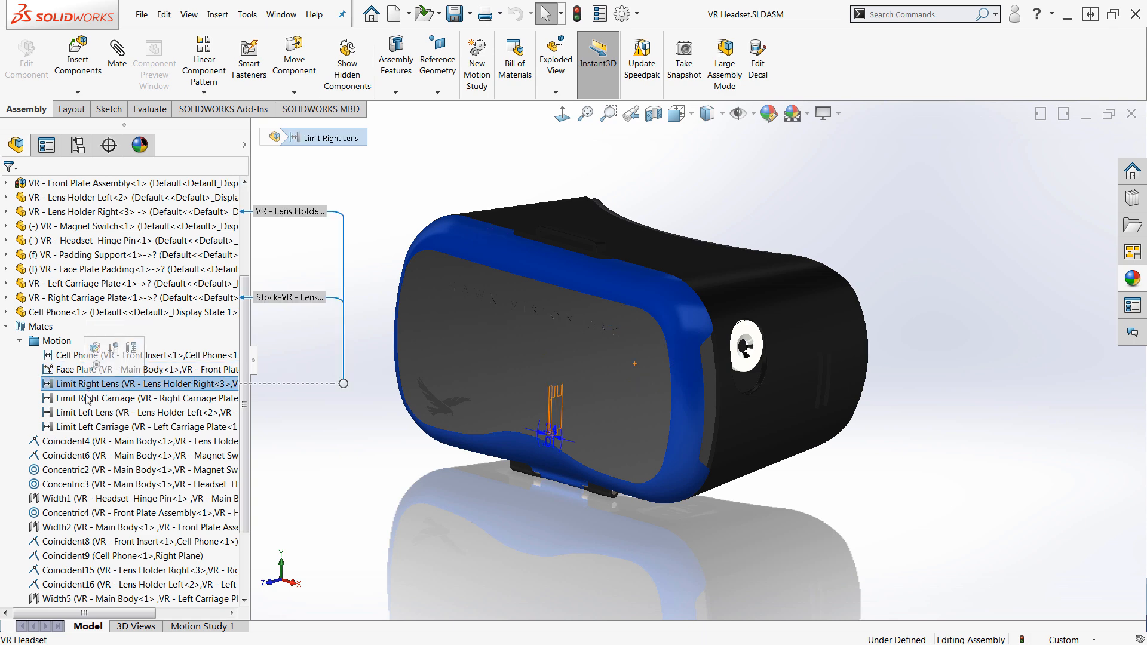
{"action": "left_click", "coordinate": [84, 399]}
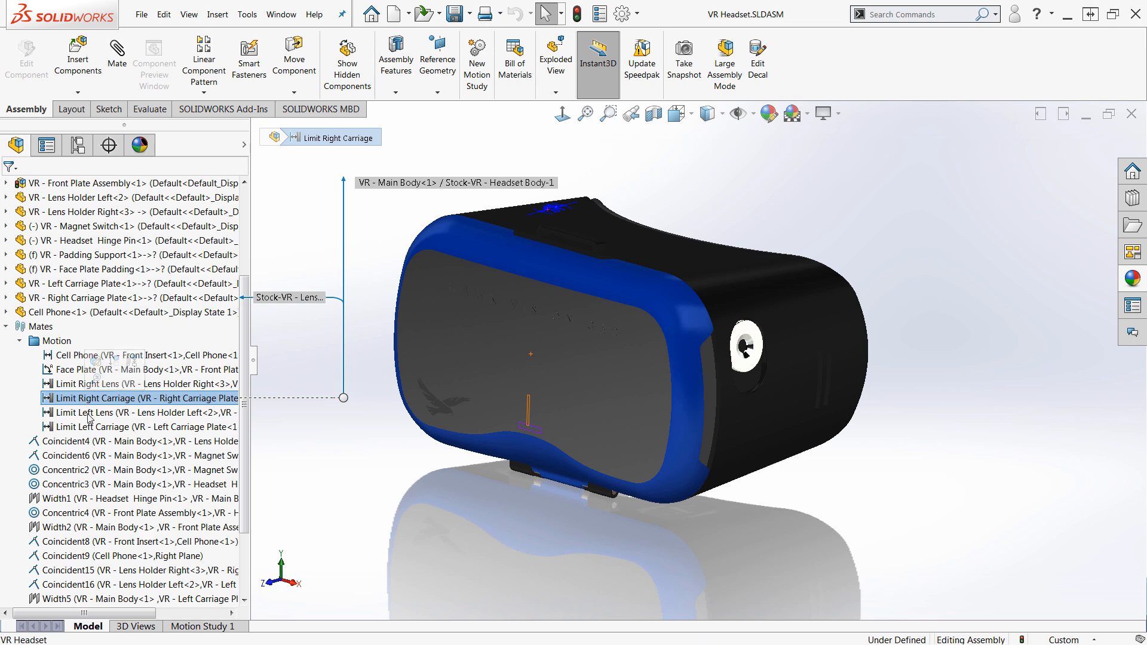
{"action": "left_click", "coordinate": [87, 413]}
{"action": "left_click", "coordinate": [89, 429]}
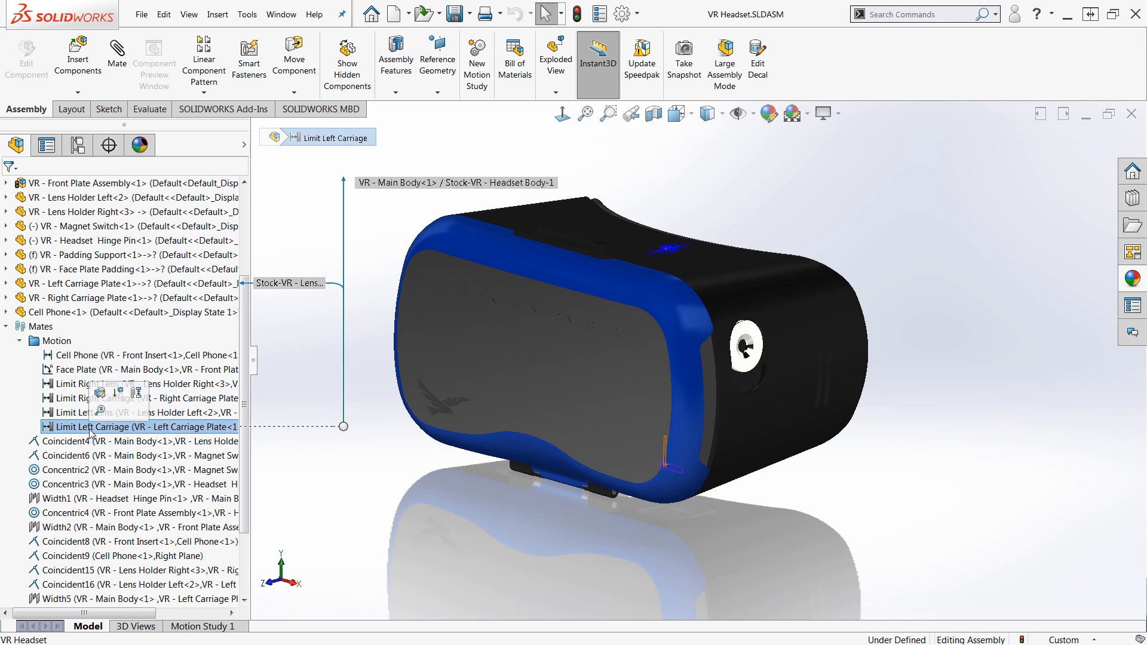
{"action": "left_click", "coordinate": [21, 342]}
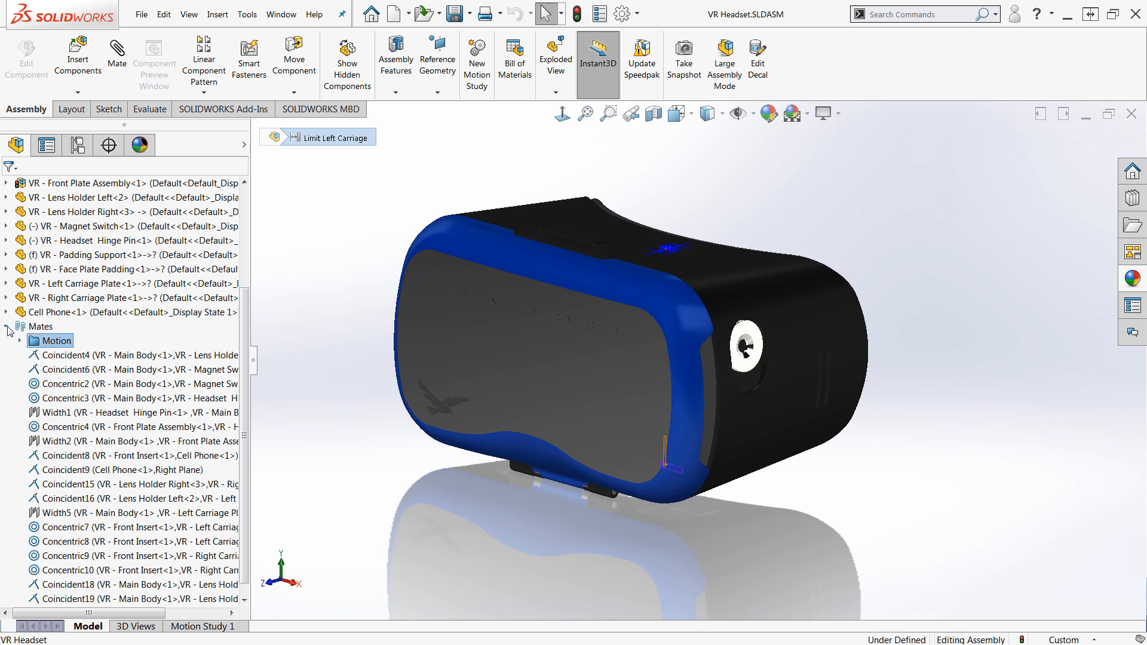
{"action": "left_click", "coordinate": [7, 327]}
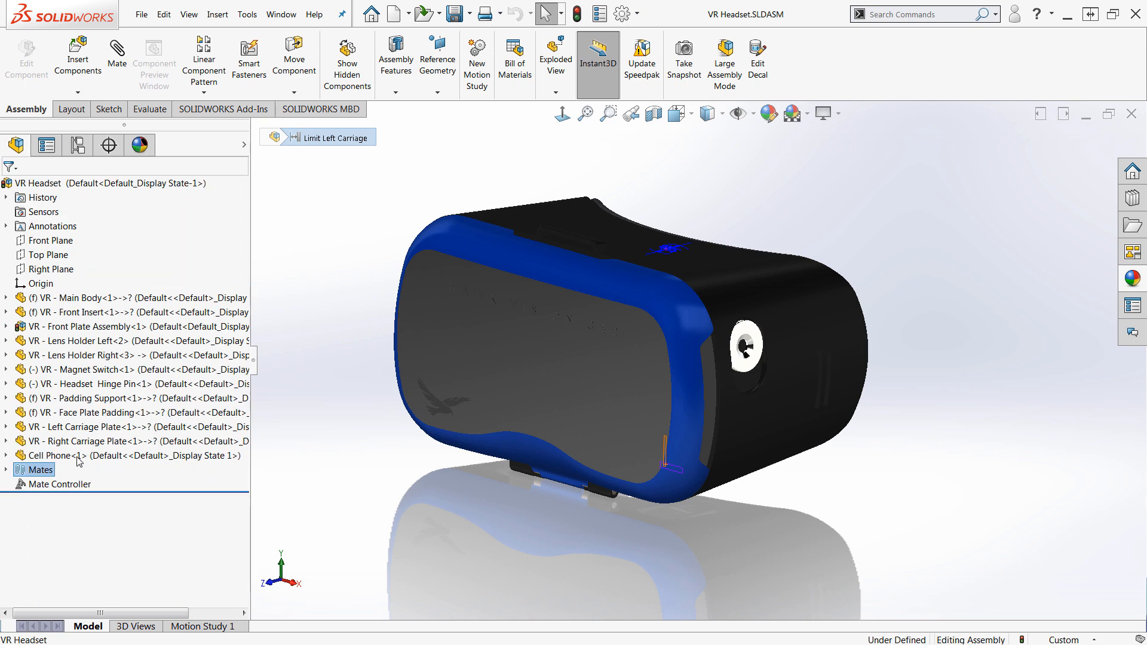
Search the commands for mate
{"action": "left_click", "coordinate": [60, 484]}
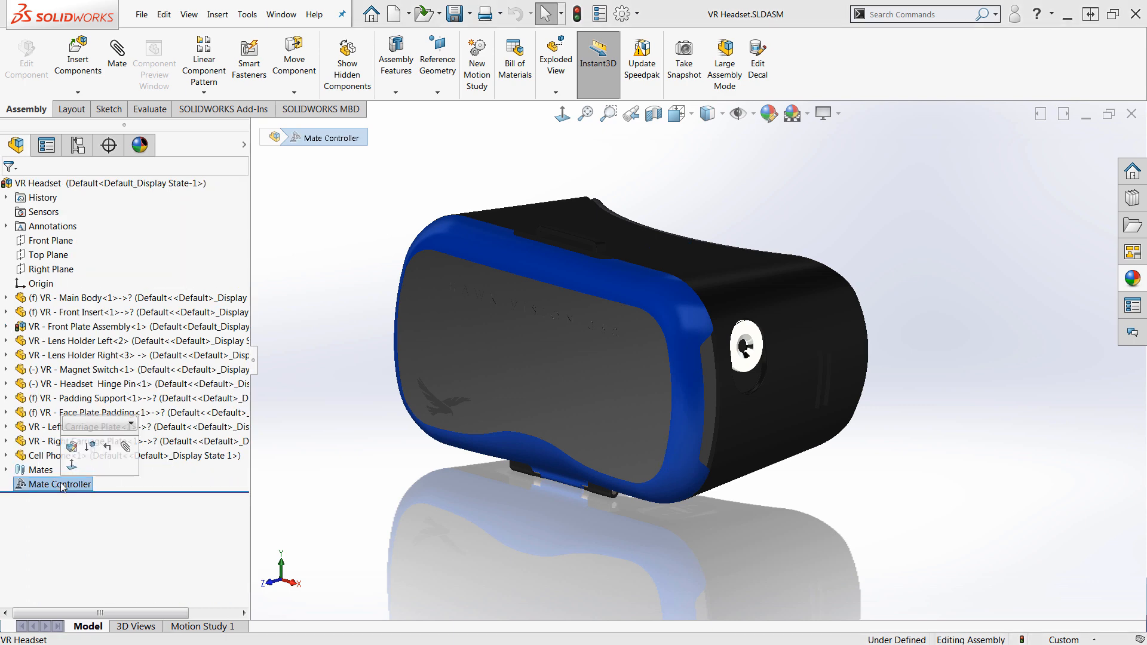
{"action": "left_click", "coordinate": [320, 476]}
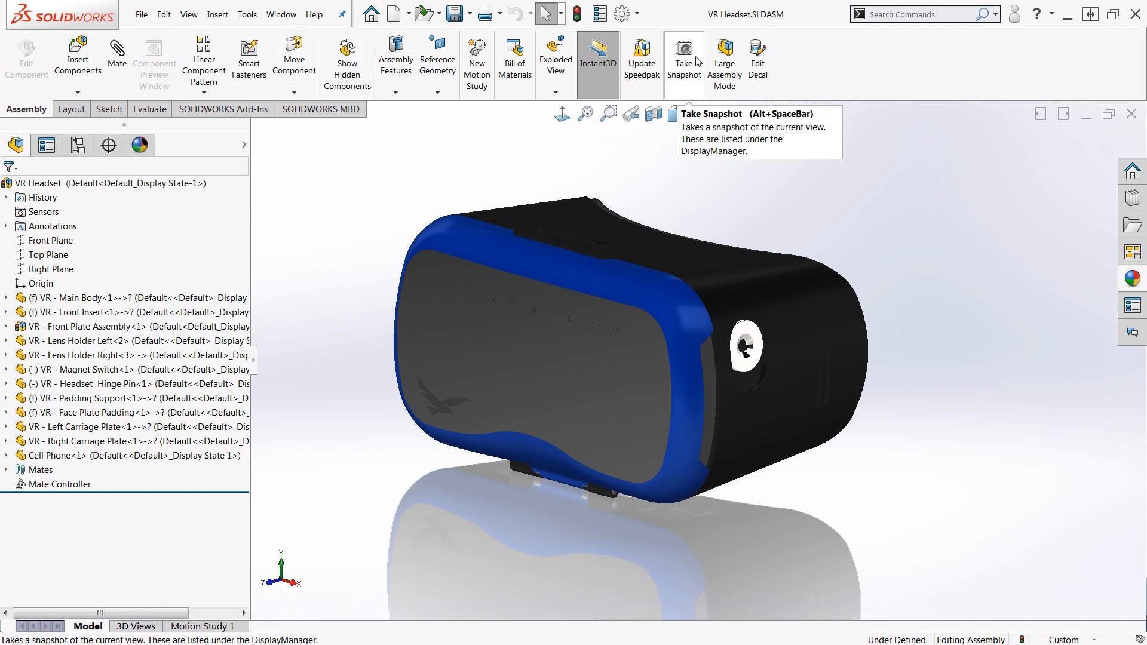
{"action": "left_click", "coordinate": [898, 16]}
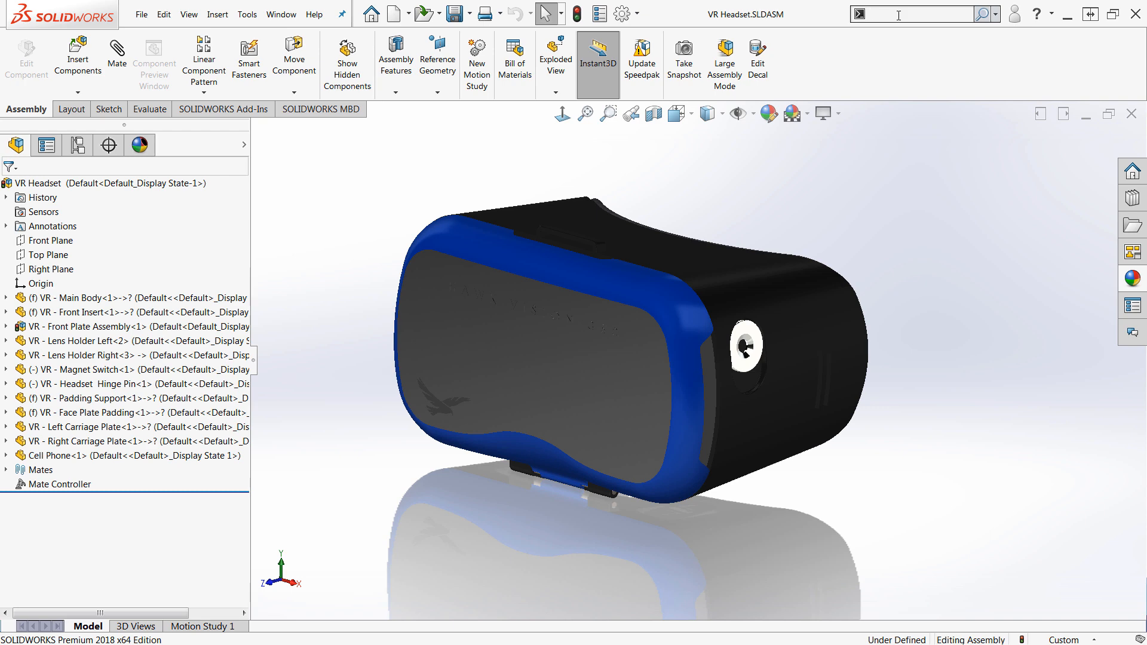
{"action": "type", "text": "mate"}
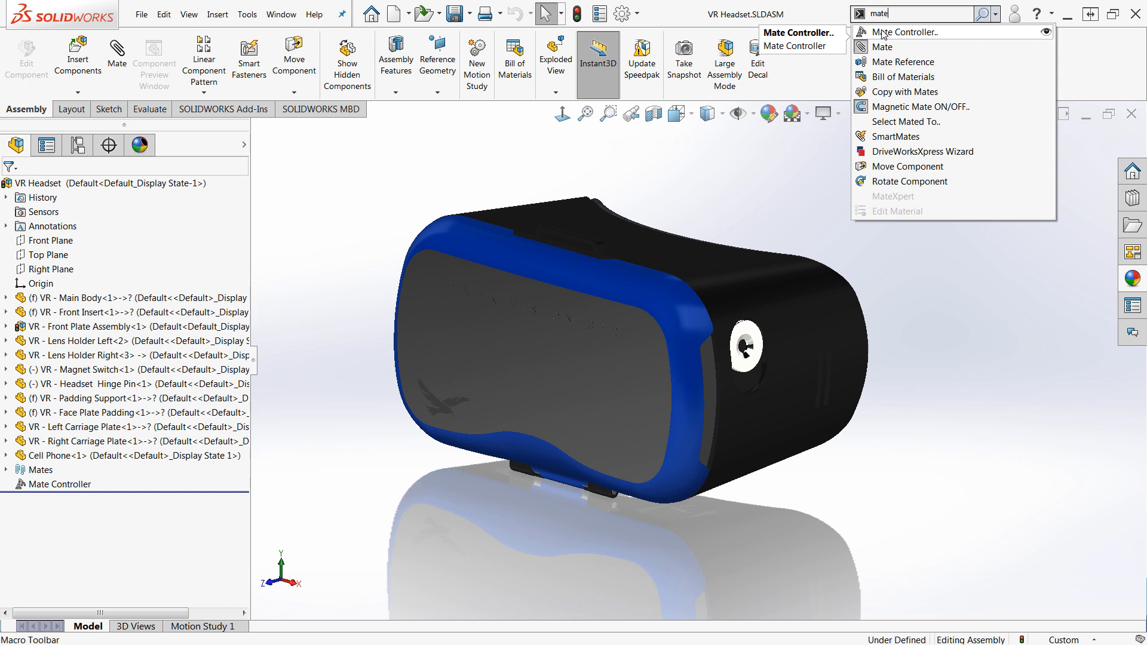
{"action": "left_click", "coordinate": [454, 175]}
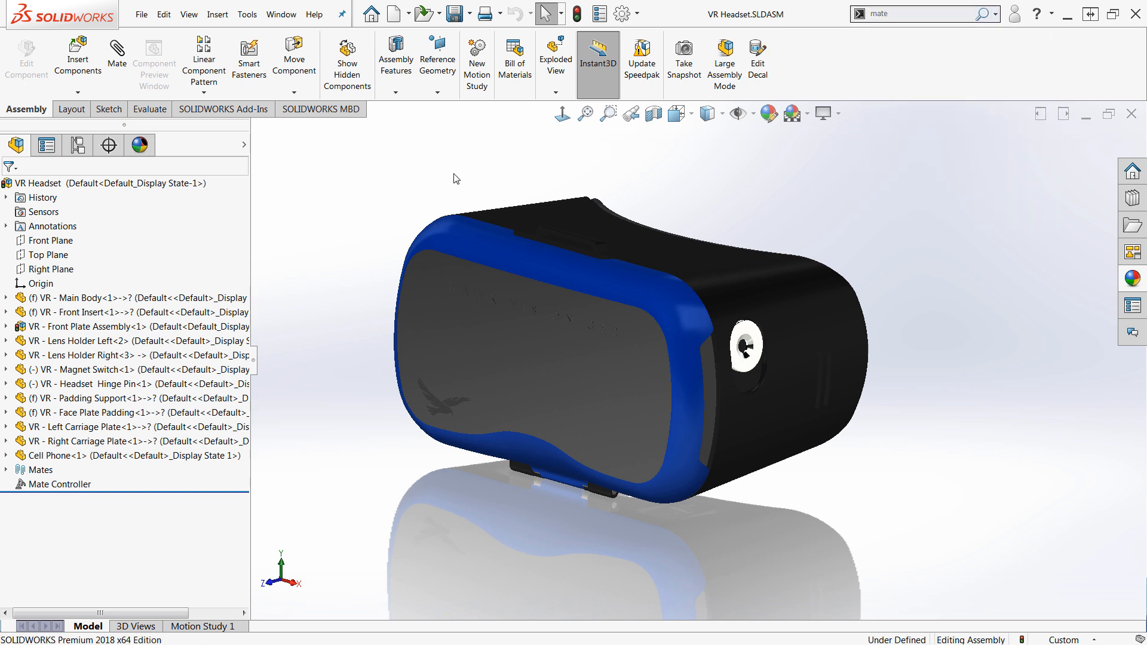
Open the Mate Controller feature for editing
{"action": "left_click", "coordinate": [39, 485]}
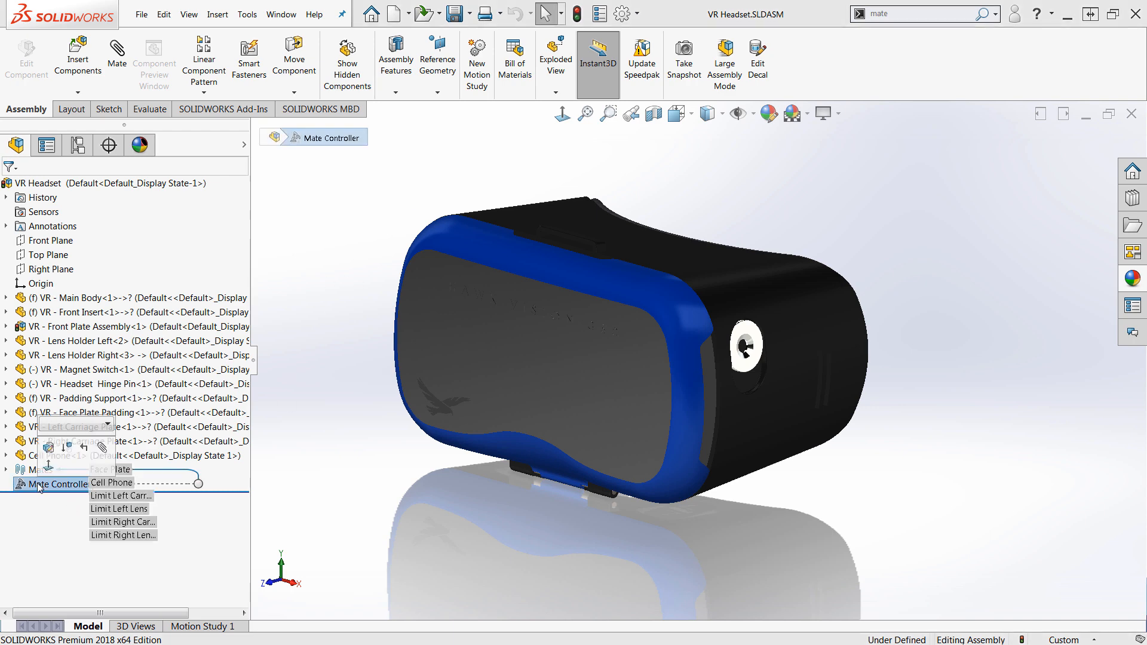
{"action": "left_click", "coordinate": [48, 448]}
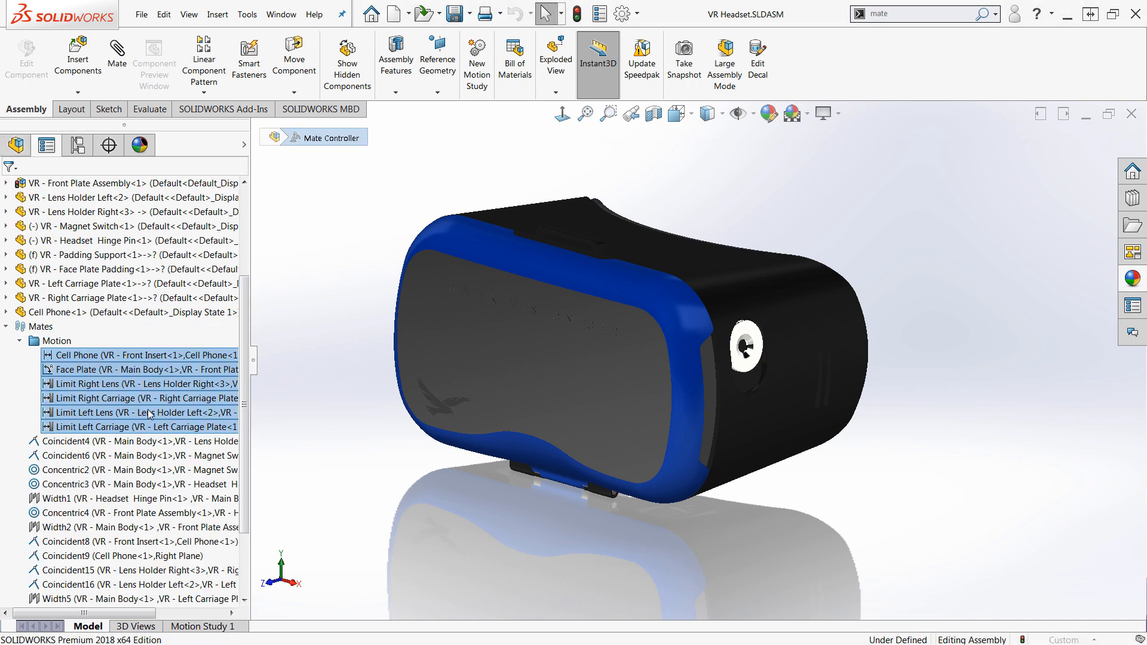
{"action": "left_click_drag", "start_coordinate": [256, 361], "coordinate": [297, 375]}
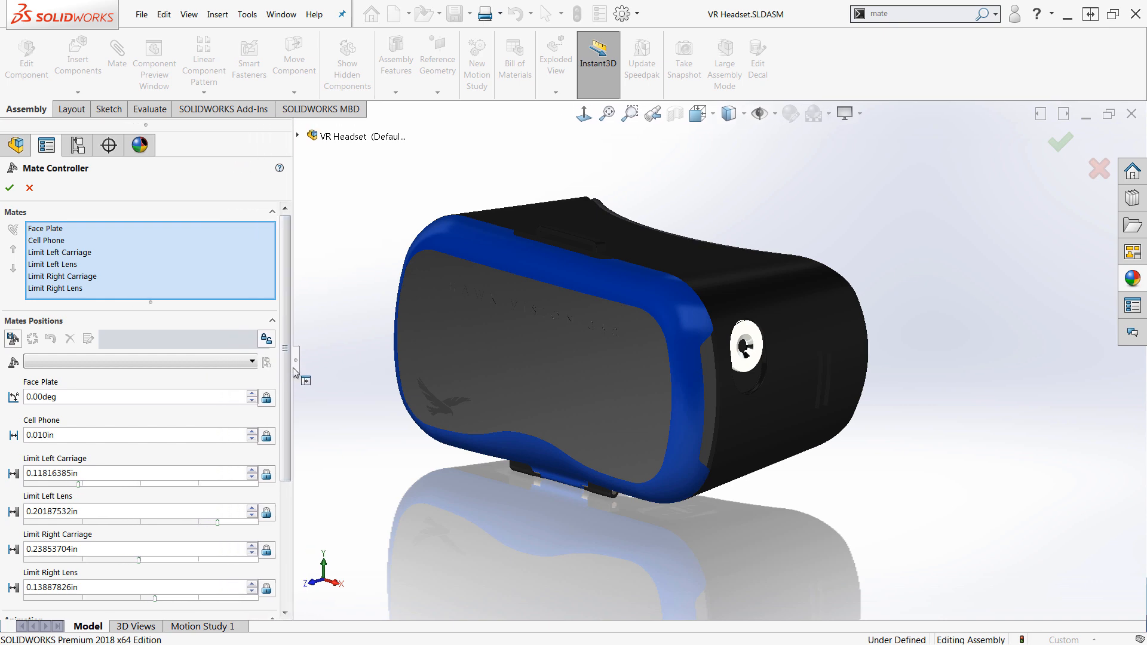
{"action": "scroll", "coordinate": [299, 472], "scroll_direction": "down", "scroll_amount": 5}
{"action": "scroll", "coordinate": [299, 478], "scroll_direction": "up", "scroll_amount": 5}
{"action": "left_click", "coordinate": [298, 136]}
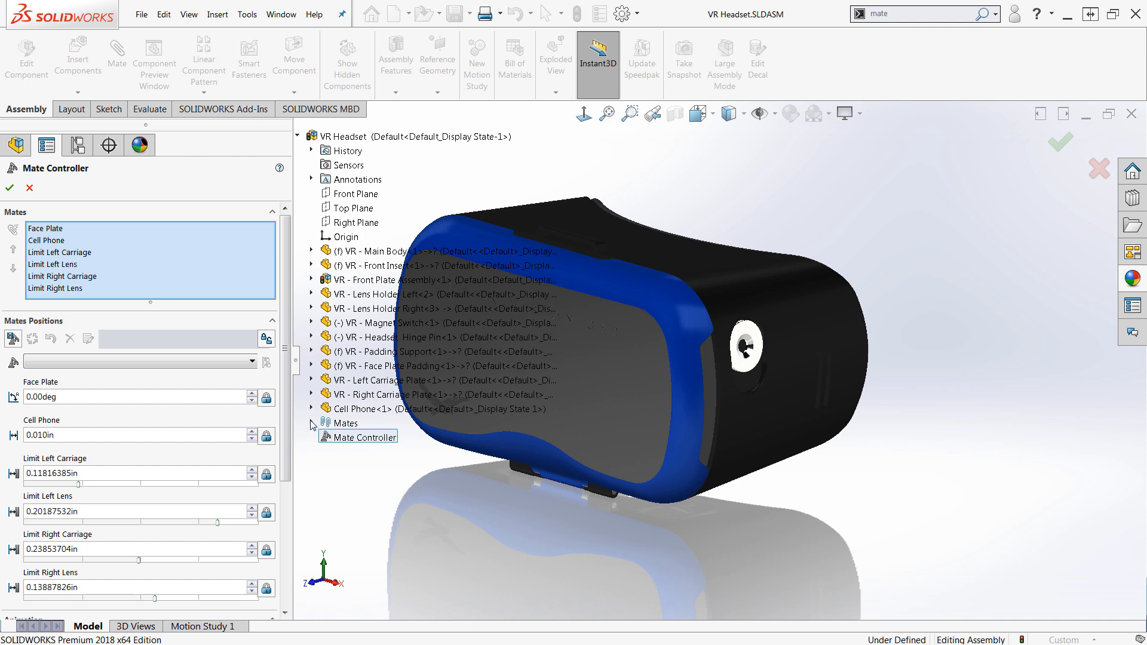
{"action": "left_click", "coordinate": [298, 137]}
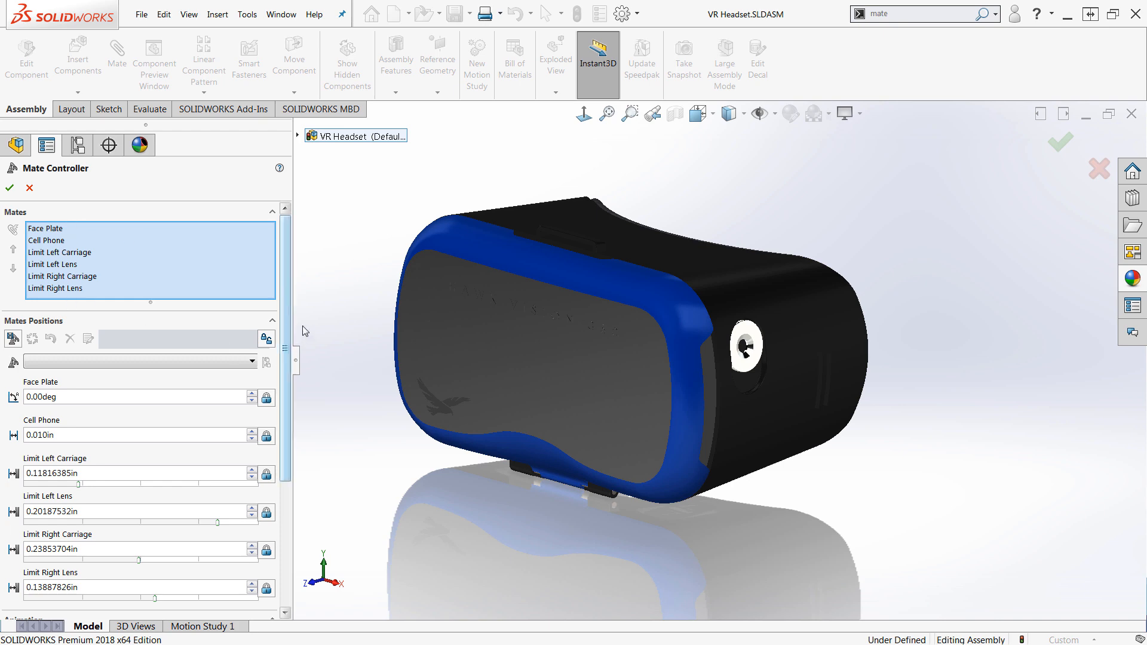
{"action": "scroll", "coordinate": [297, 370], "scroll_direction": "down", "scroll_amount": 3}
{"action": "scroll", "coordinate": [295, 334], "scroll_direction": "up", "scroll_amount": 3}
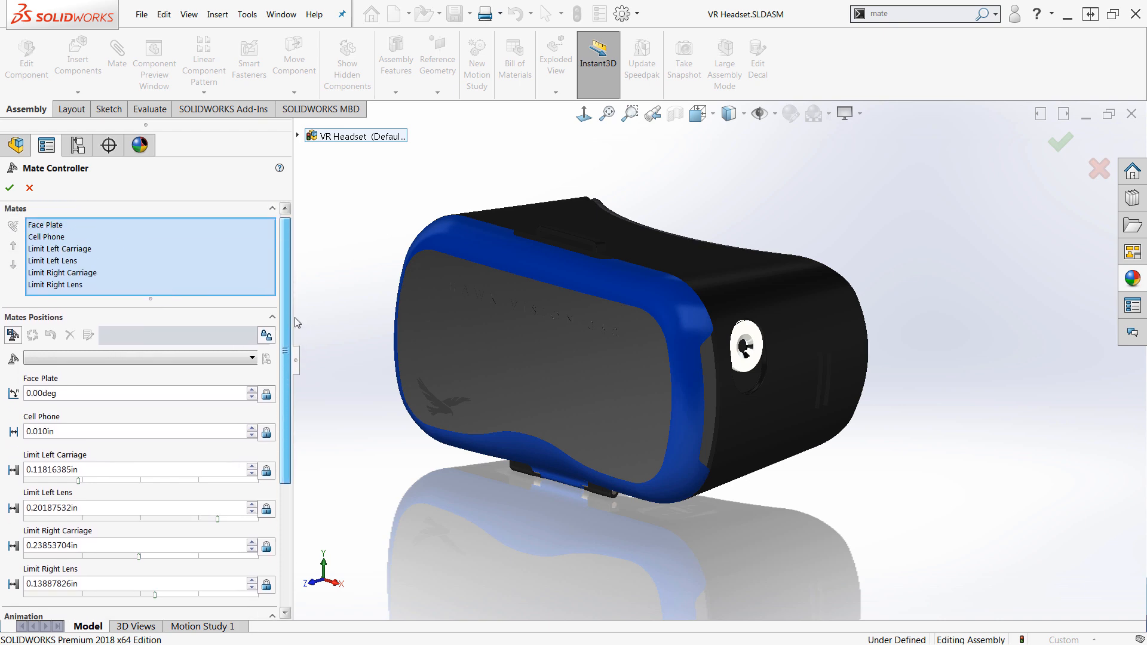
{"action": "scroll", "coordinate": [289, 335], "scroll_direction": "down", "scroll_amount": 2}
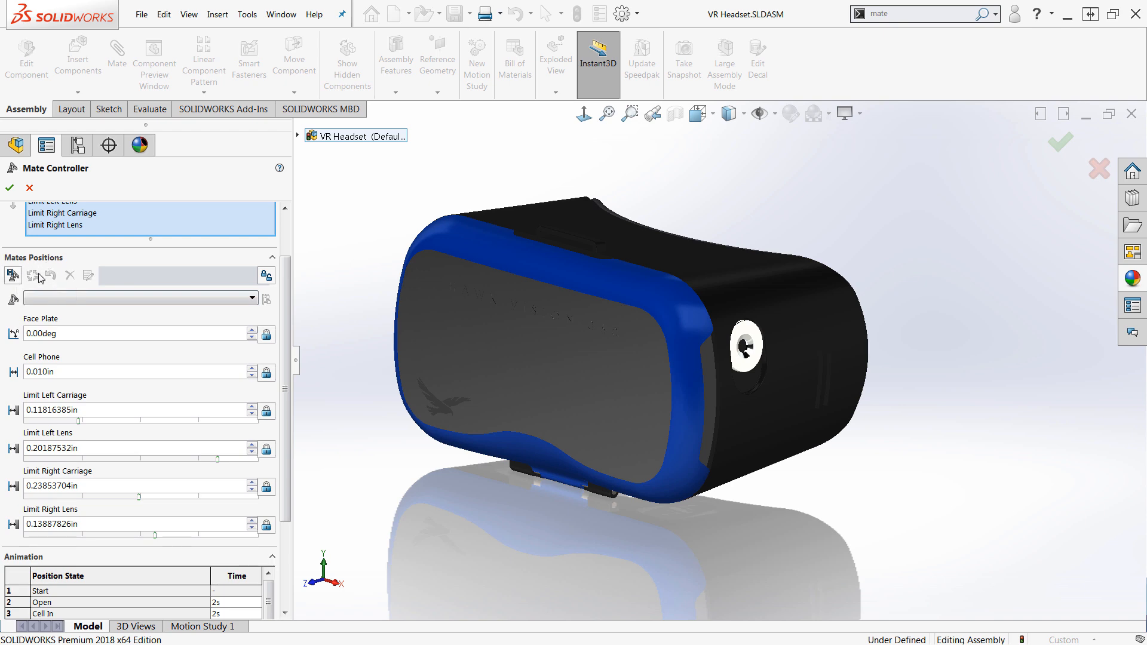
Apply the Start position state in the Mate Controller
{"action": "left_click", "coordinate": [106, 303]}
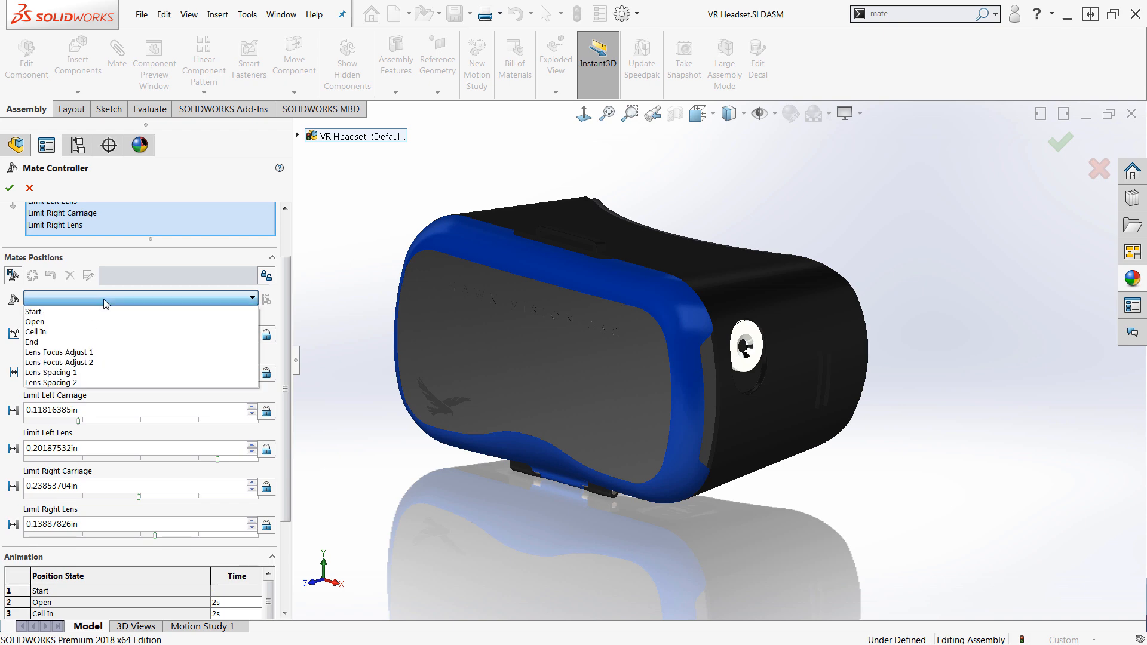
{"action": "left_click", "coordinate": [49, 311]}
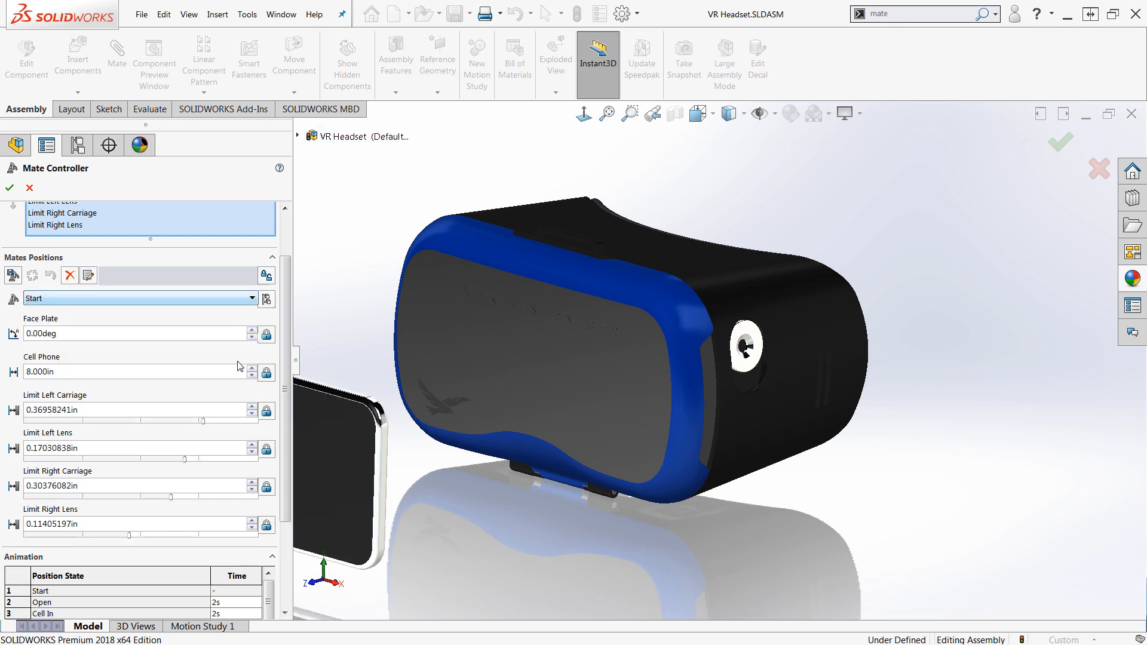
{"action": "scroll", "coordinate": [481, 516], "scroll_direction": "up", "scroll_amount": 3}
{"action": "middle_click_drag", "start_coordinate": [481, 516], "coordinate": [607, 543]}
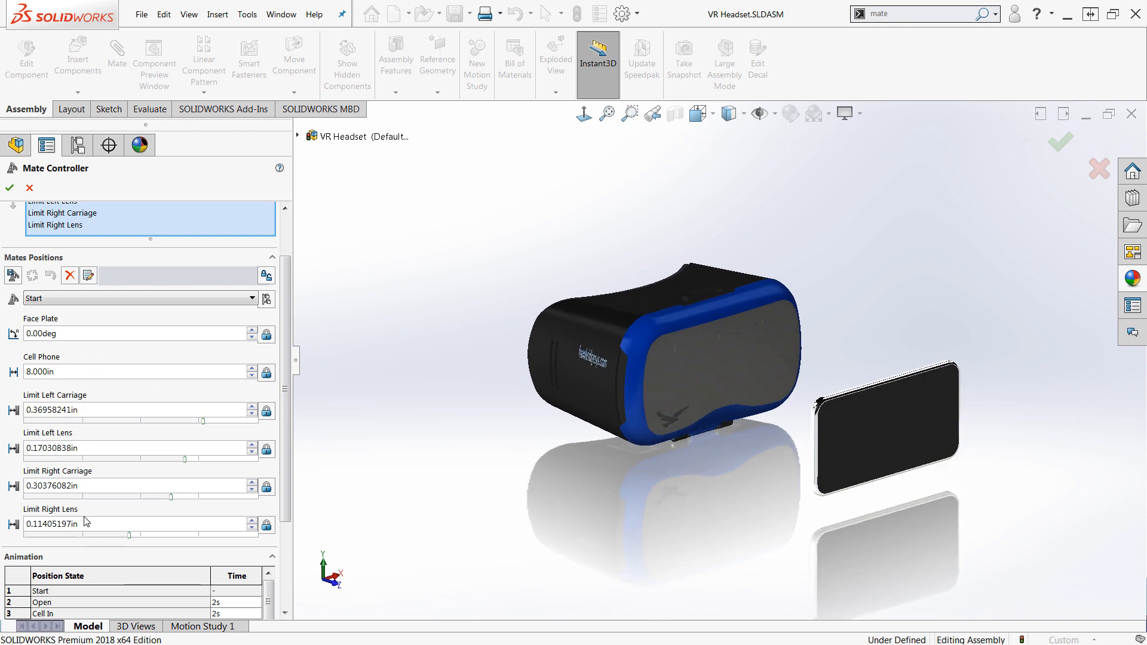
Switch to the Open position state, then to the Cell In position state
{"action": "left_click", "coordinate": [57, 299]}
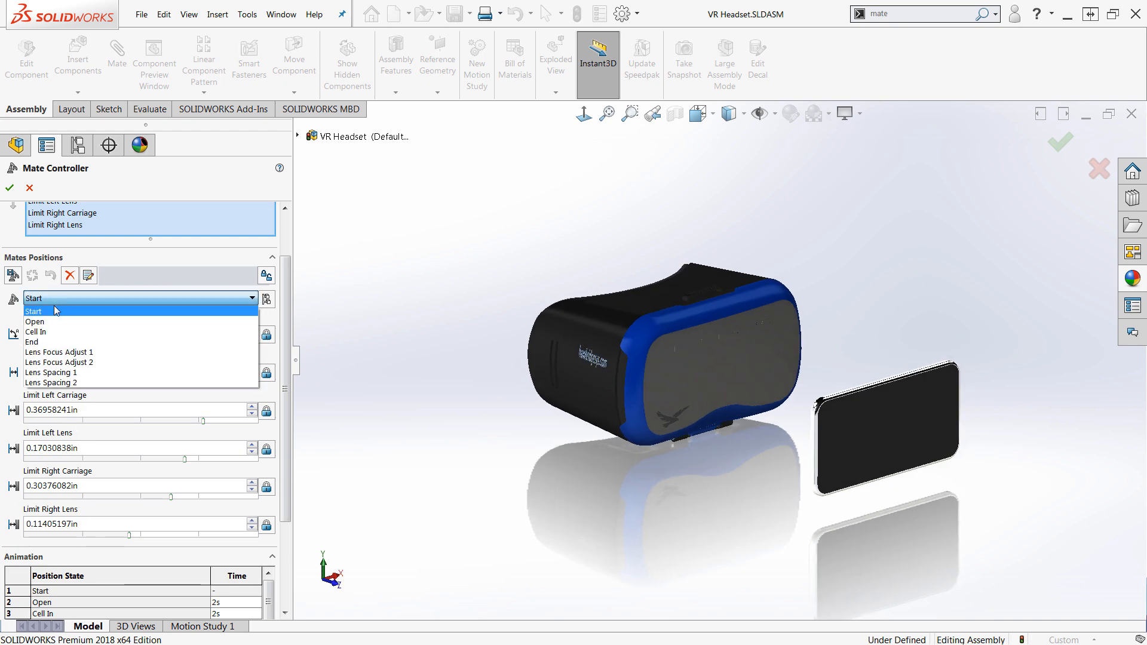
{"action": "left_click", "coordinate": [50, 317]}
{"action": "left_click", "coordinate": [57, 299]}
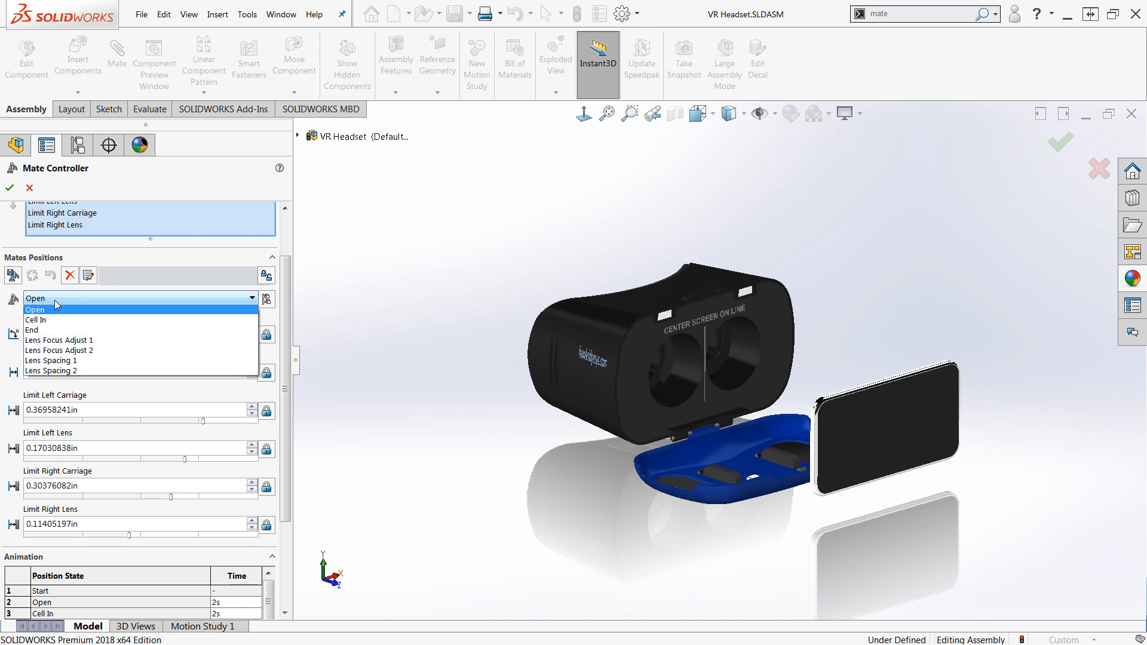
{"action": "left_click", "coordinate": [50, 332]}
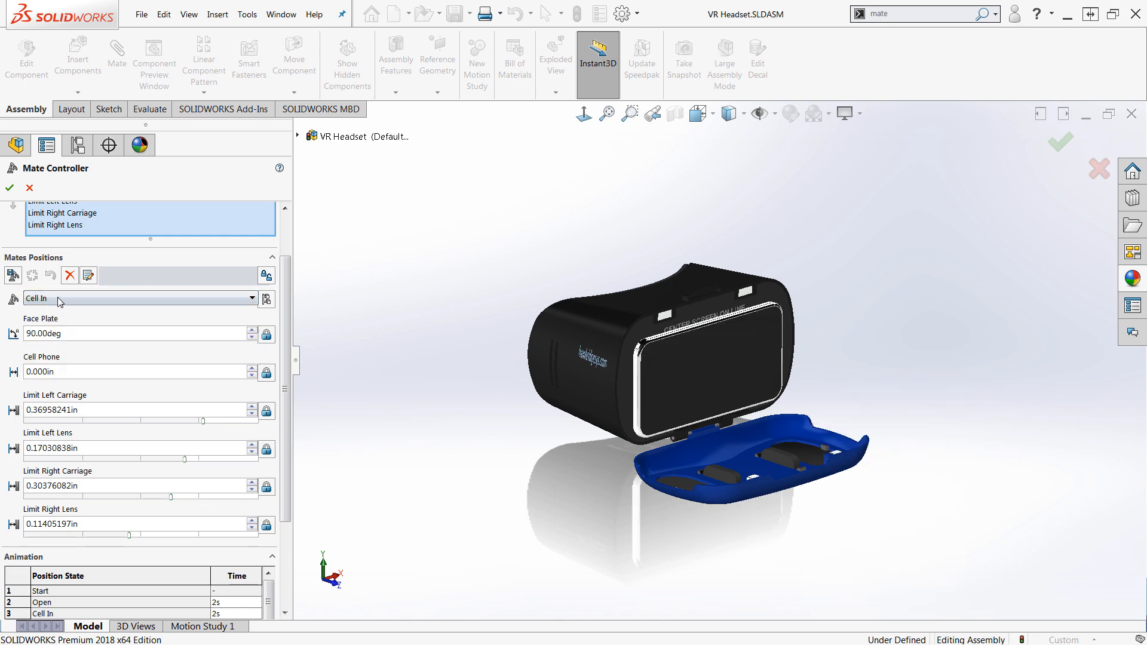
Switch to the End position state, then to the Lens Focus Adjust 1 position state
{"action": "left_click", "coordinate": [60, 299]}
{"action": "left_click", "coordinate": [55, 342]}
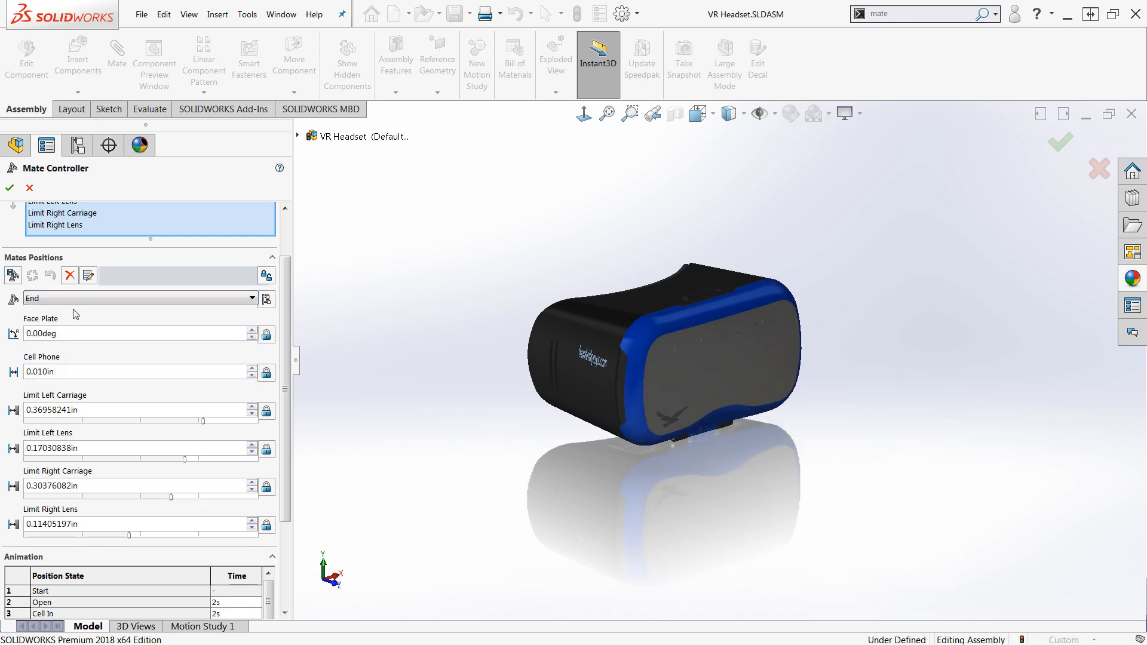
{"action": "left_click", "coordinate": [76, 300]}
{"action": "left_click", "coordinate": [65, 353]}
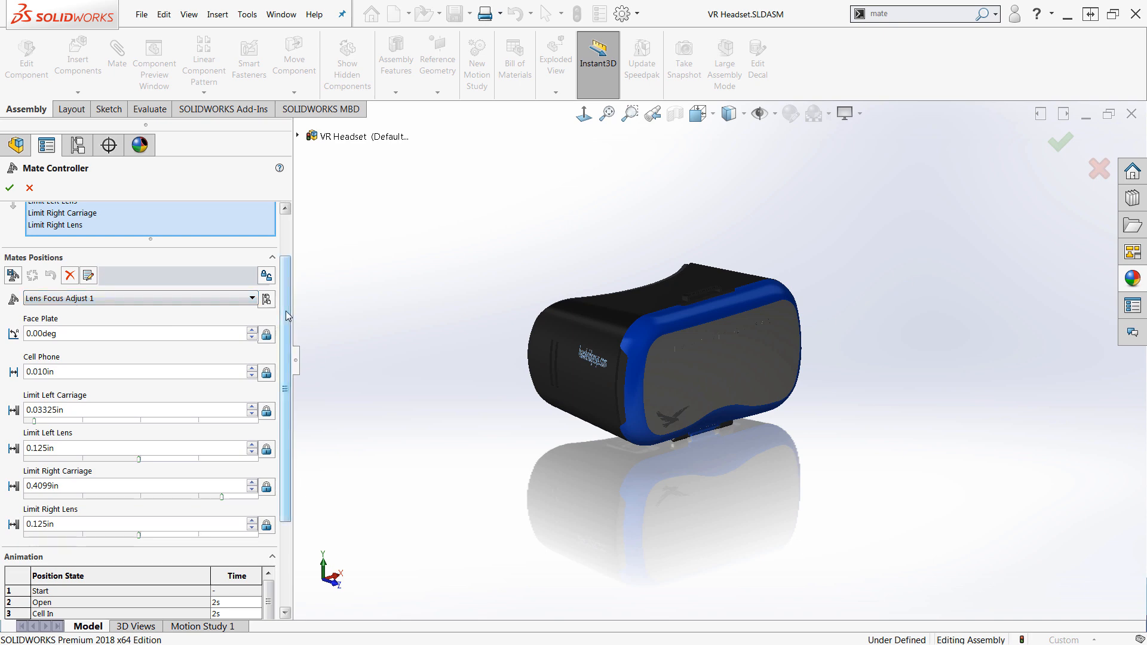
Calculate and play the animation through all positions, then close the Mate Controller
{"action": "left_click_drag", "start_coordinate": [286, 311], "coordinate": [283, 434]}
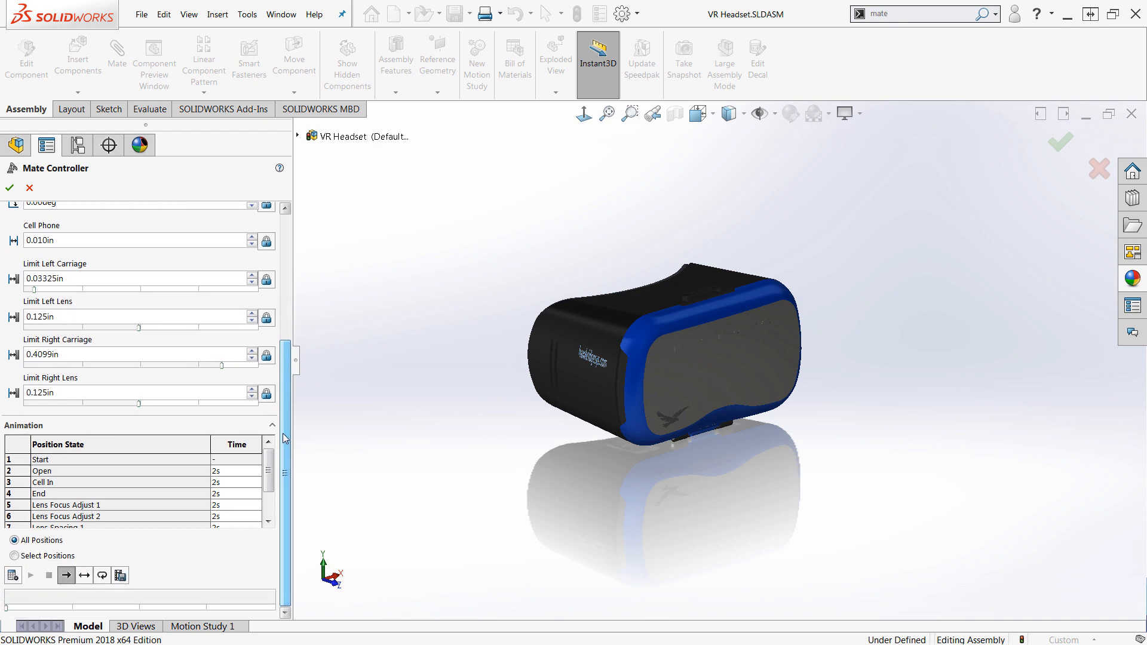
{"action": "left_click", "coordinate": [12, 576]}
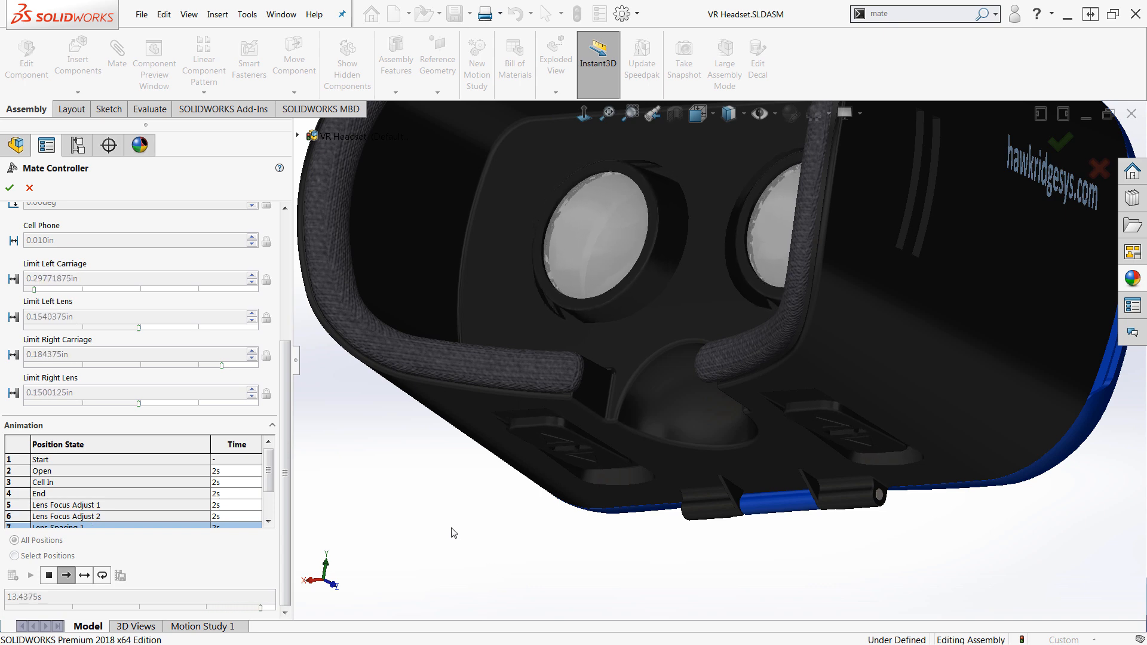
{"action": "right_click_drag", "start_coordinate": [433, 528], "coordinate": [501, 473]}
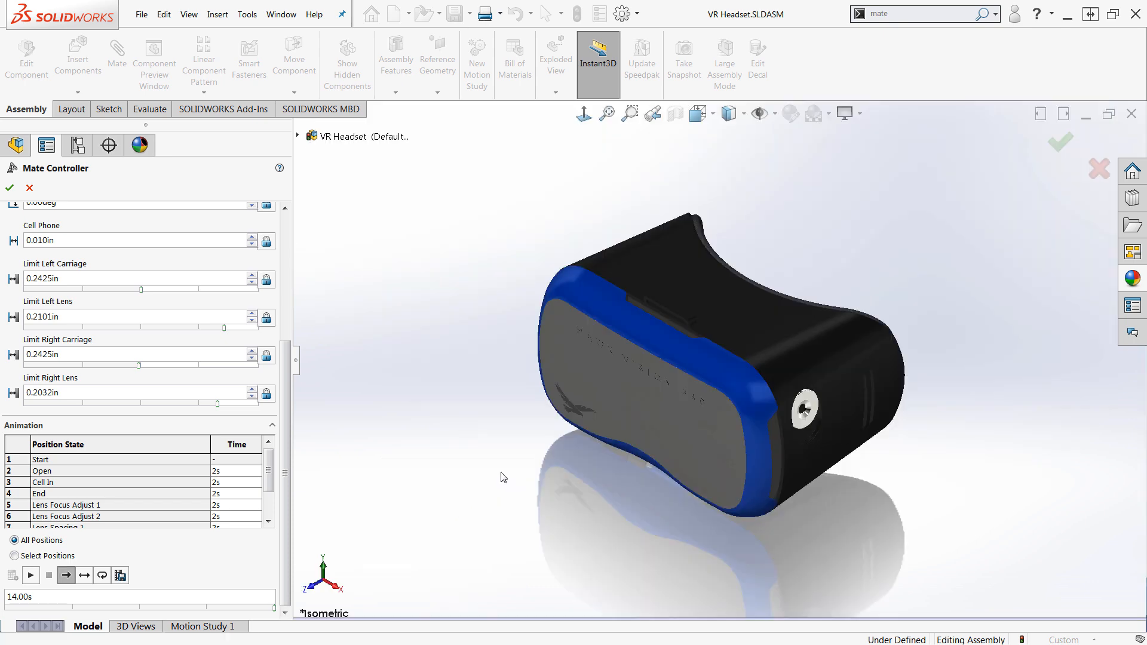
{"action": "left_click", "coordinate": [10, 188]}
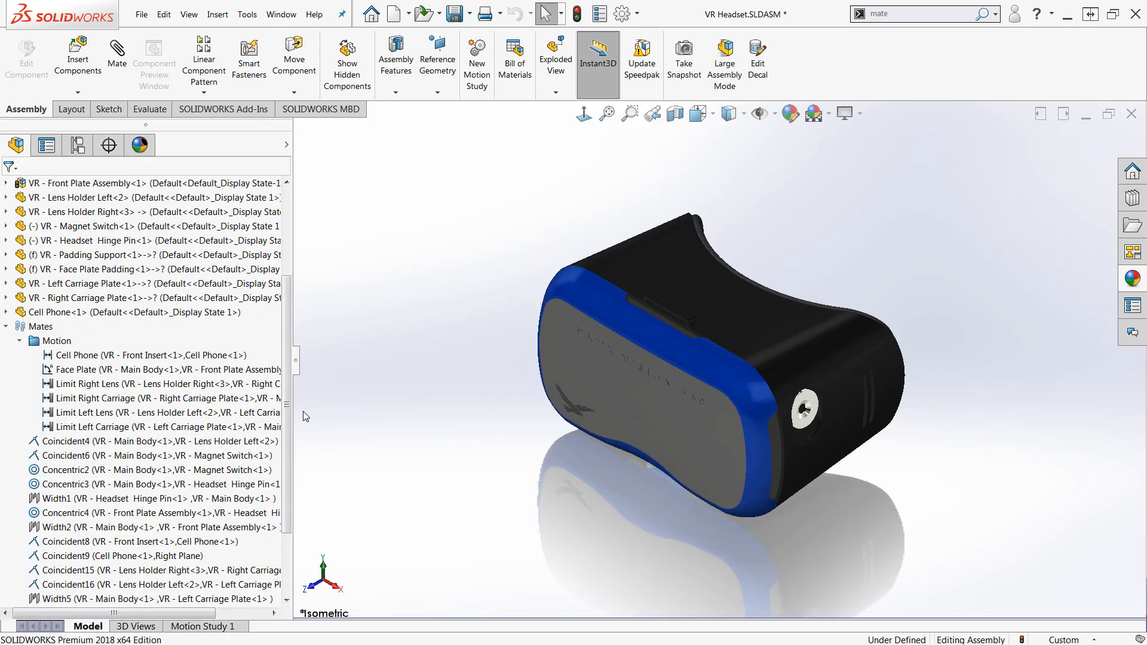
Collapse the Mates folder and narrow the FeatureManager design tree pane, returning to the model view
{"action": "left_click", "coordinate": [7, 326]}
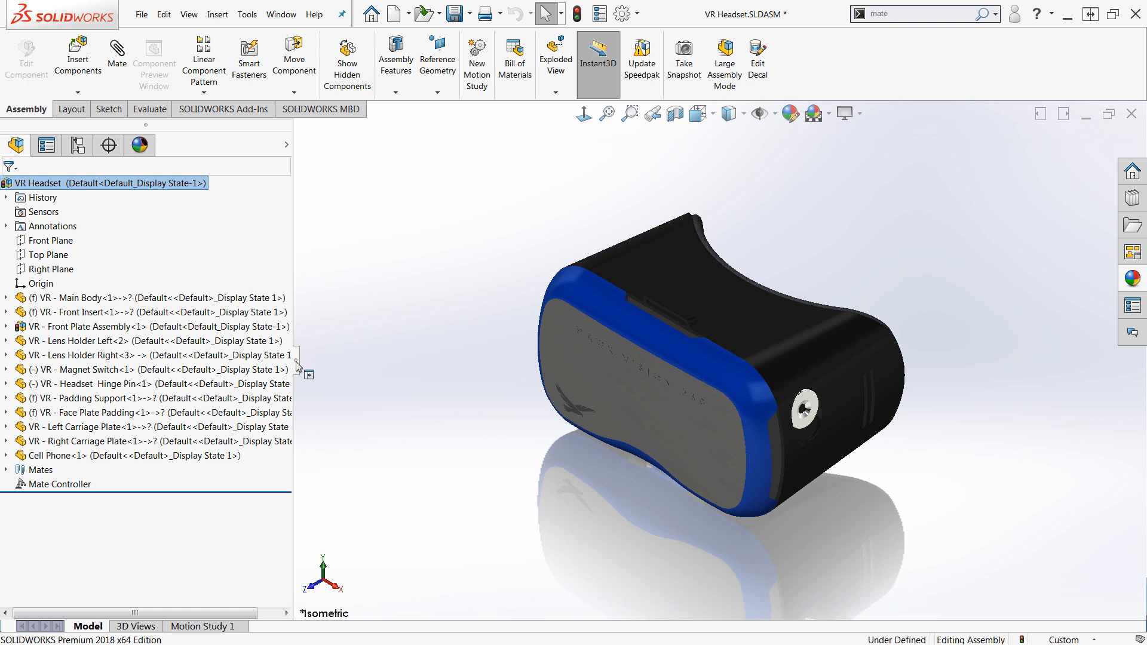
{"action": "left_click_drag", "start_coordinate": [294, 371], "coordinate": [225, 376]}
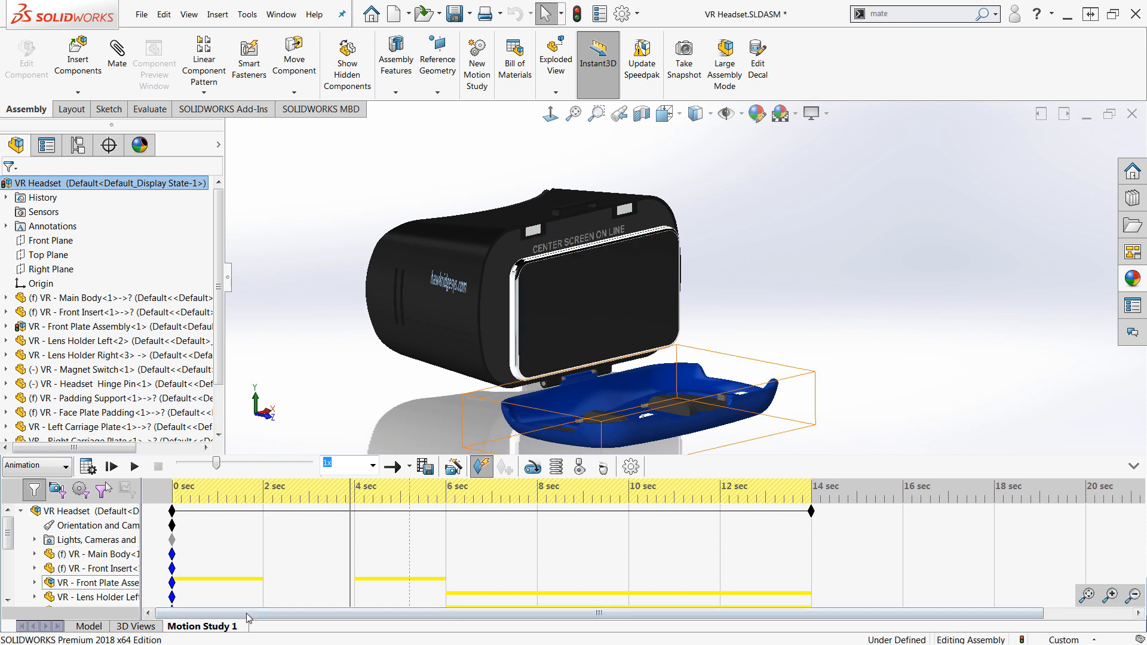
{"action": "left_click", "coordinate": [88, 627]}
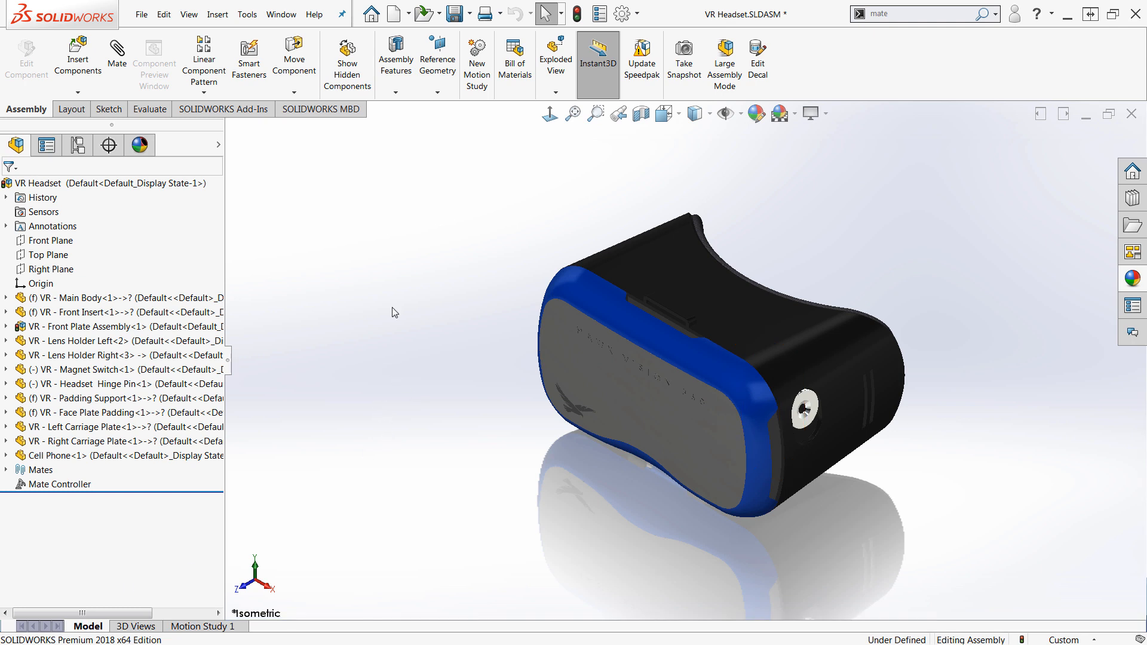
Create a new motion study and step through the Animation Wizard with Mate Controller key points, then cancel the wizard
{"action": "left_click", "coordinate": [482, 66]}
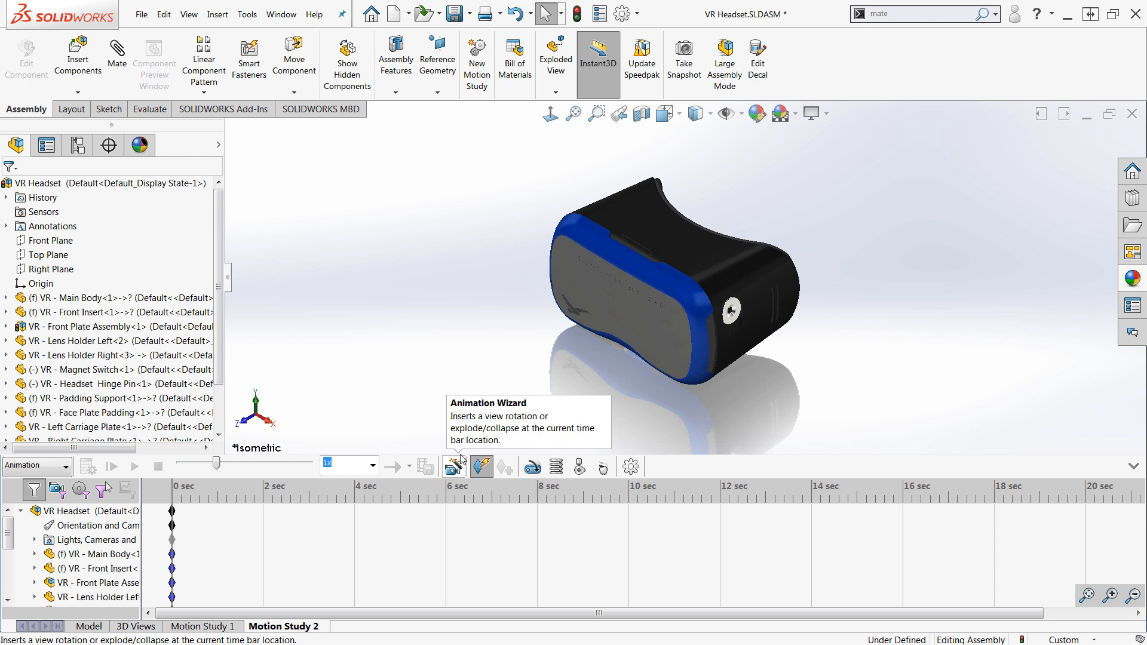
{"action": "left_click", "coordinate": [452, 471]}
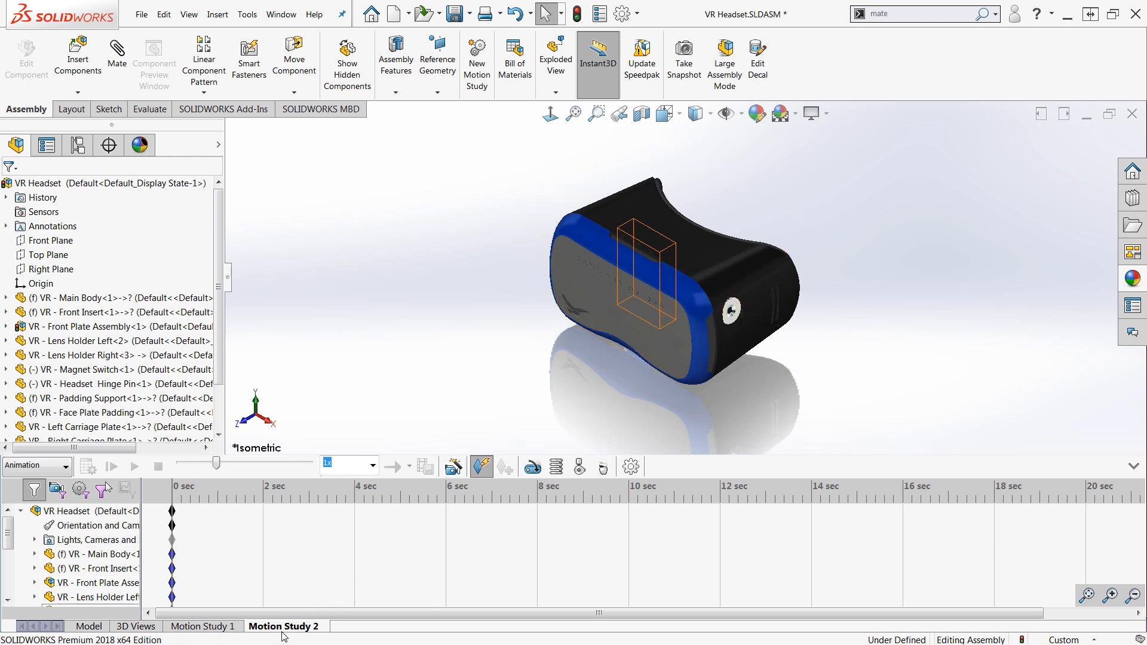
{"action": "left_click", "coordinate": [453, 468]}
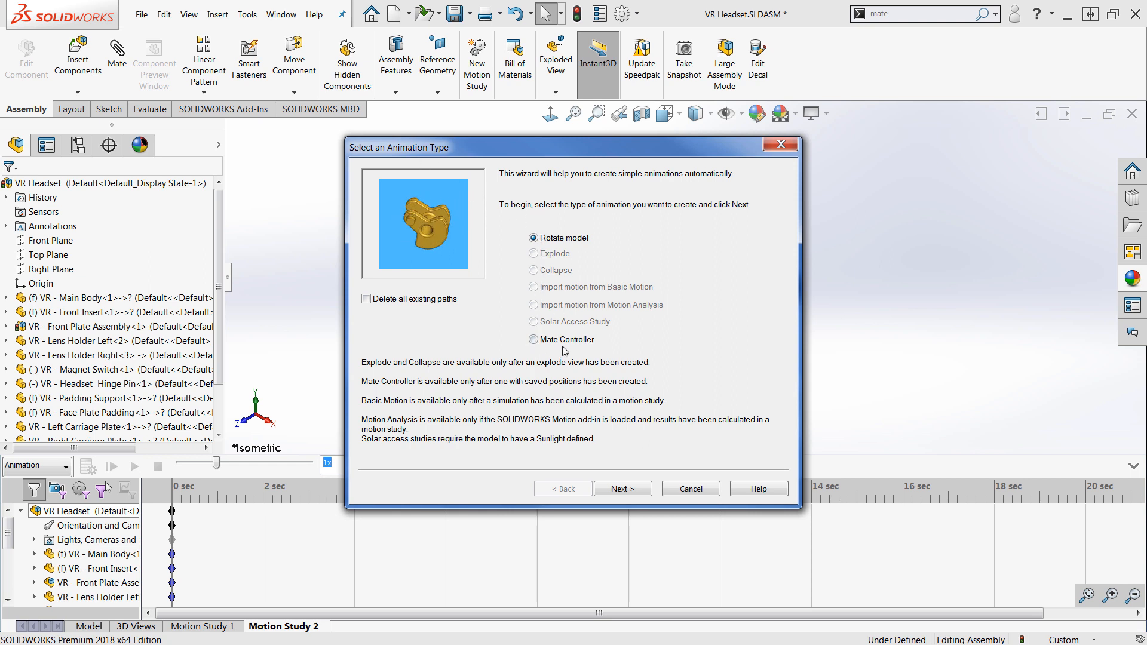
{"action": "left_click", "coordinate": [533, 339]}
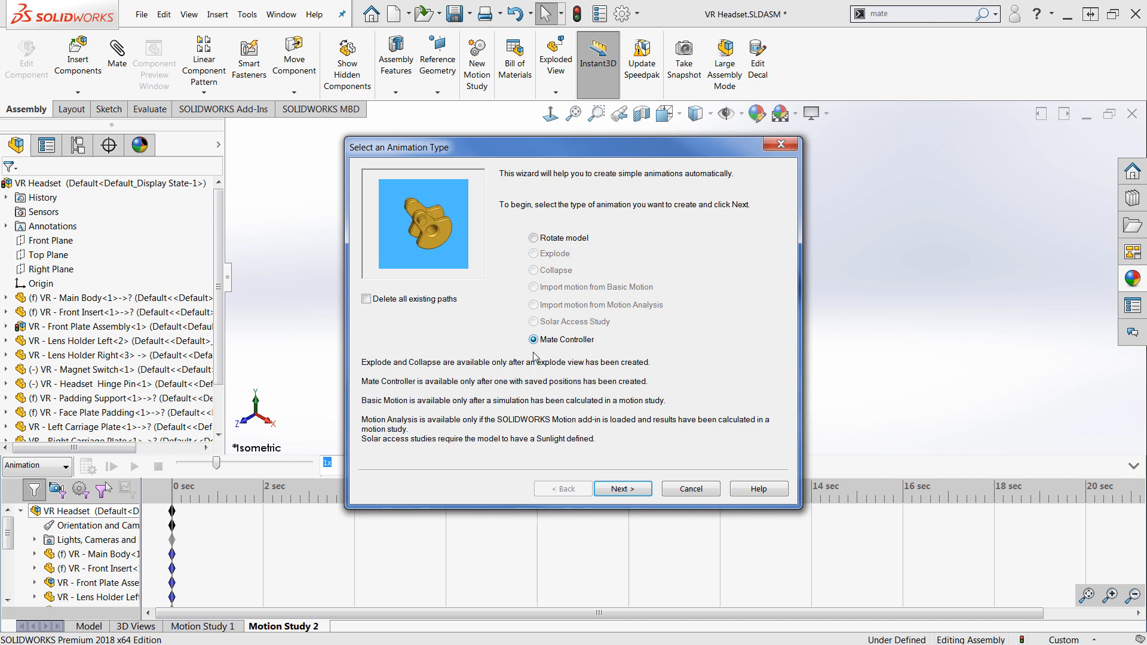
{"action": "left_click", "coordinate": [626, 490]}
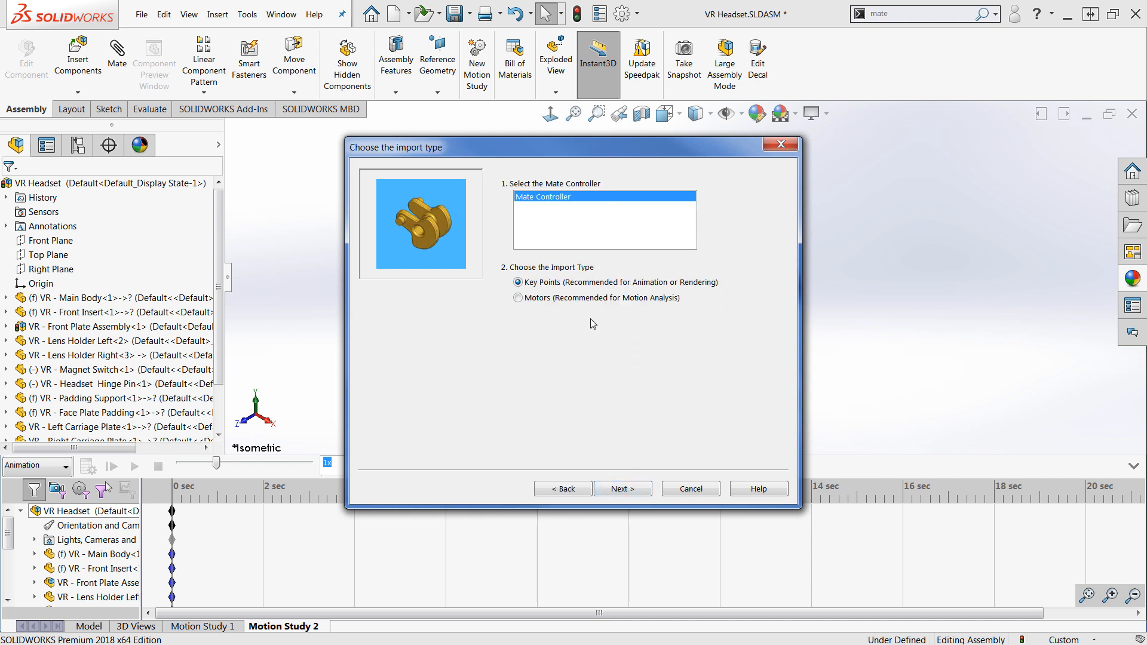
{"action": "left_click", "coordinate": [622, 490]}
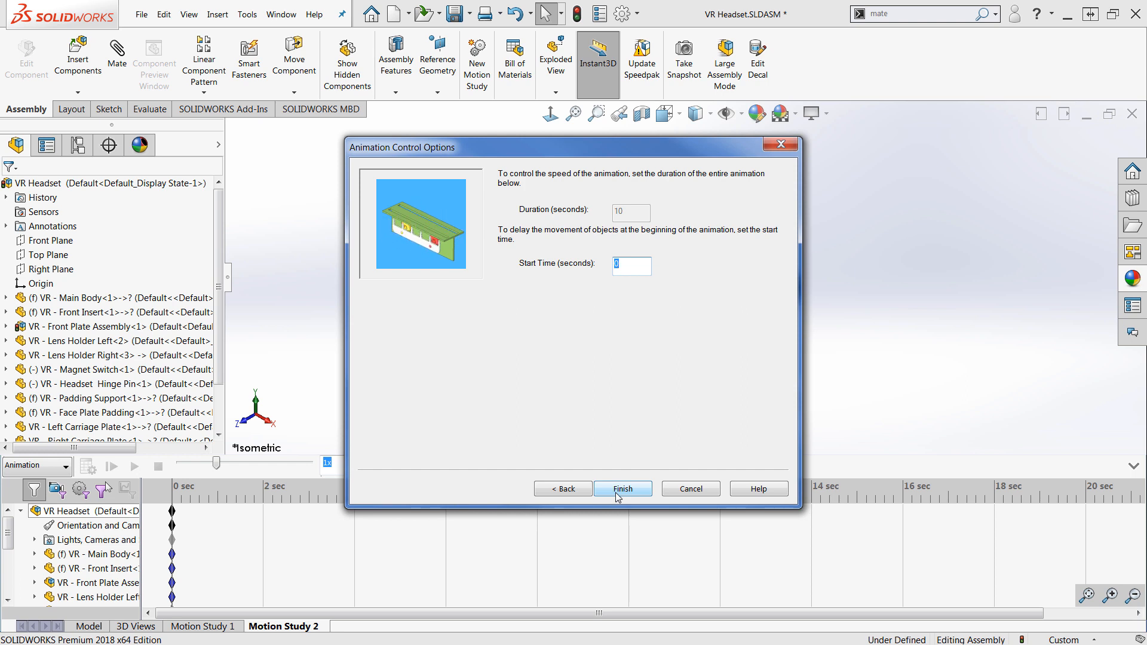
{"action": "left_click", "coordinate": [687, 489]}
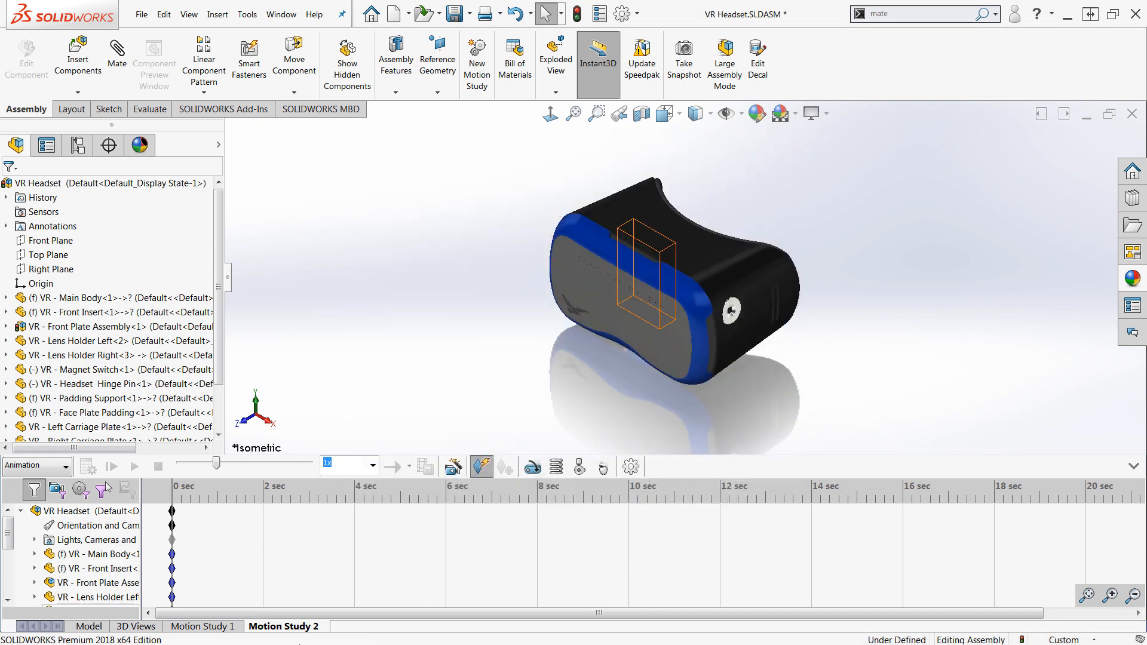
Play the Motion Study 1 animation, stop it, rewind the time slider to the start, and return to the model
{"action": "left_click", "coordinate": [225, 629]}
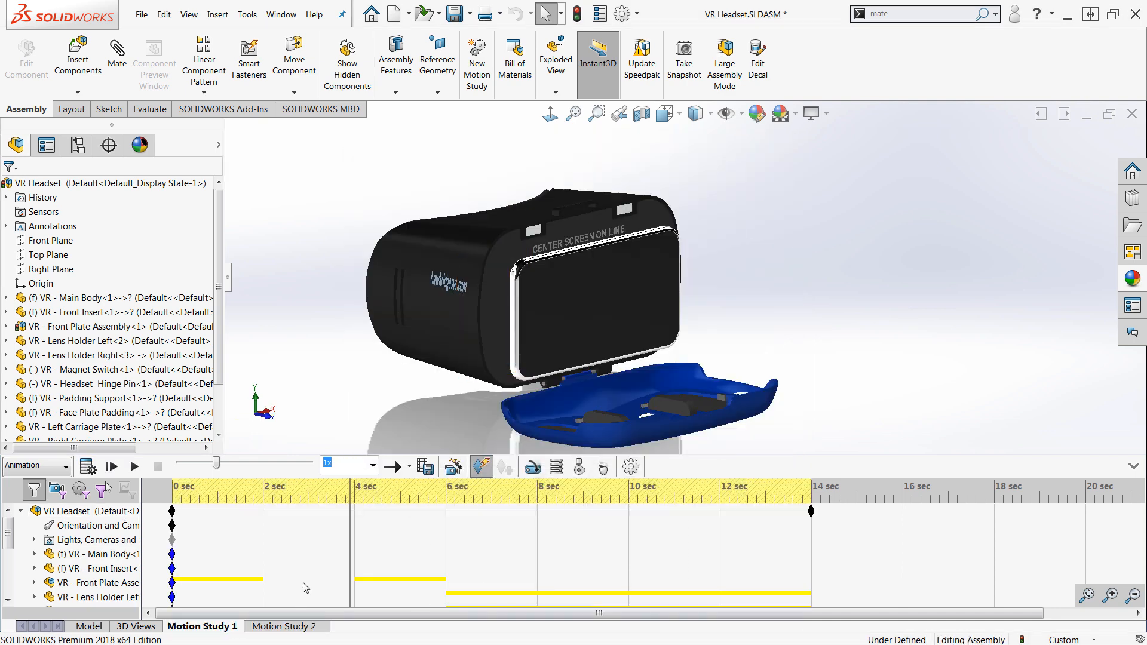
{"action": "left_click", "coordinate": [134, 466]}
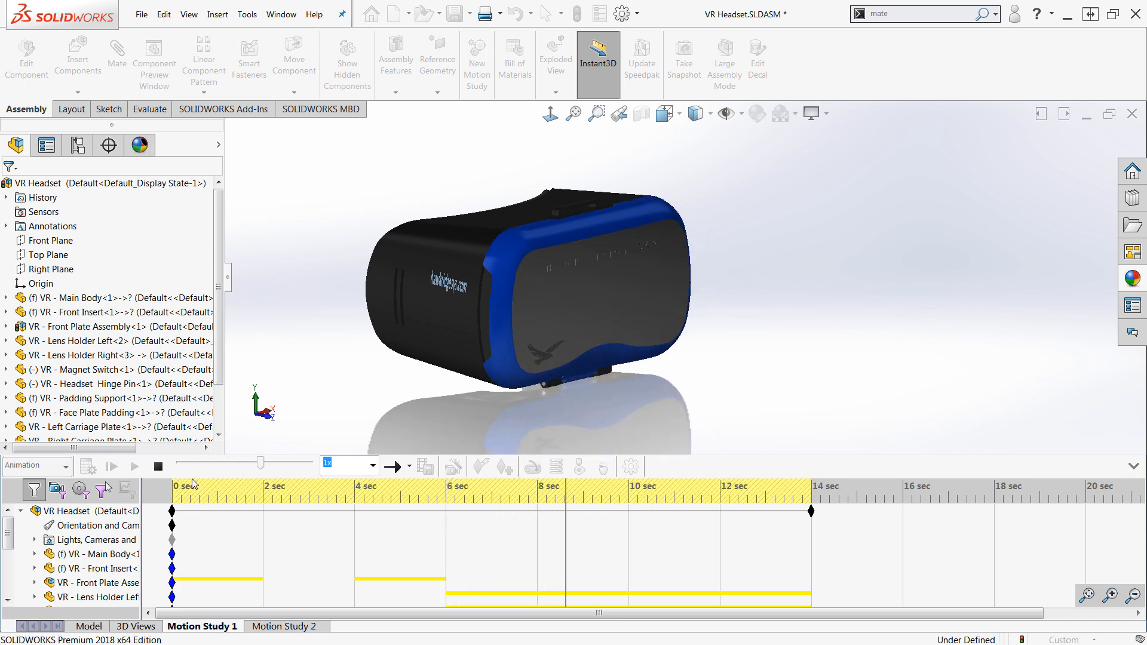
{"action": "left_click", "coordinate": [158, 466]}
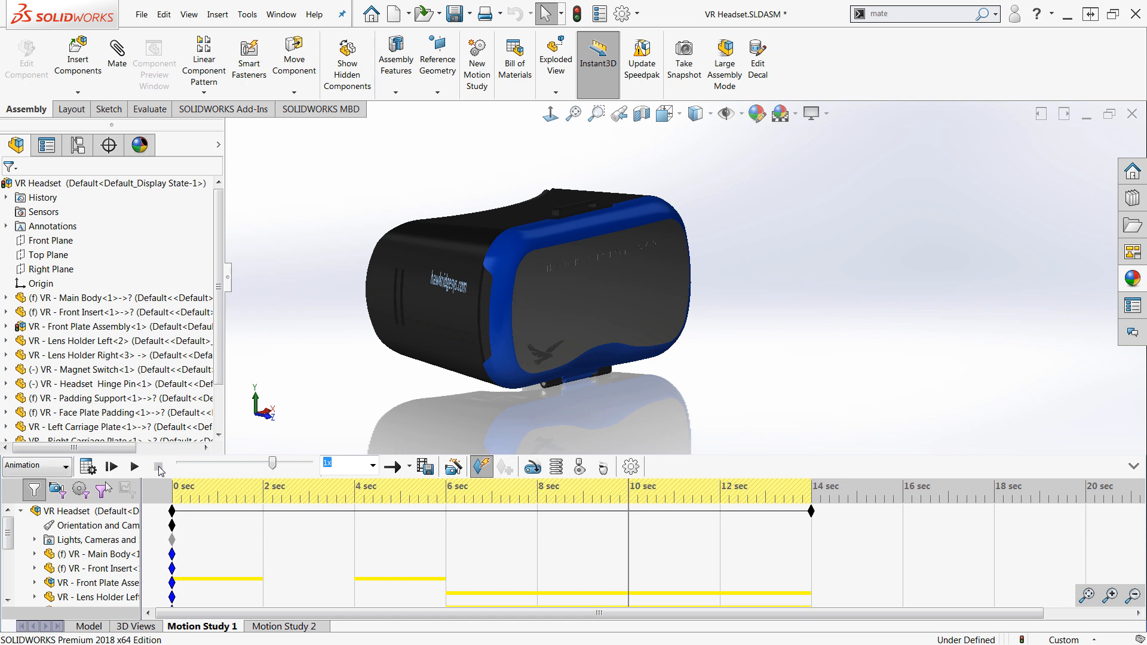
{"action": "left_click_drag", "start_coordinate": [272, 464], "coordinate": [180, 465]}
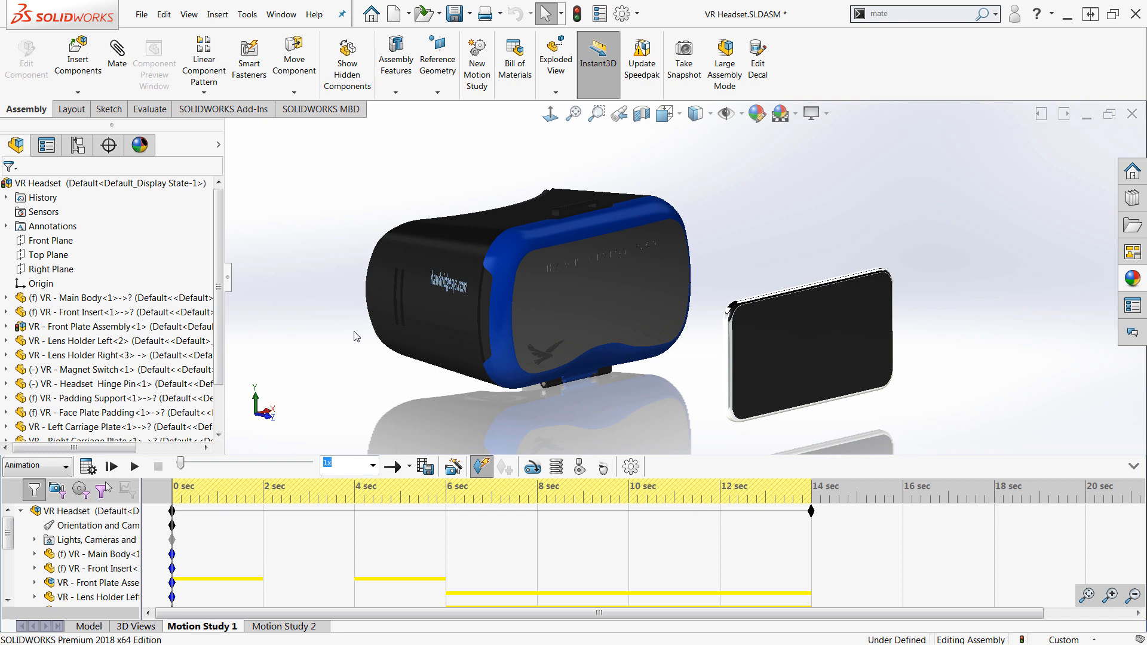
{"action": "left_click", "coordinate": [89, 627]}
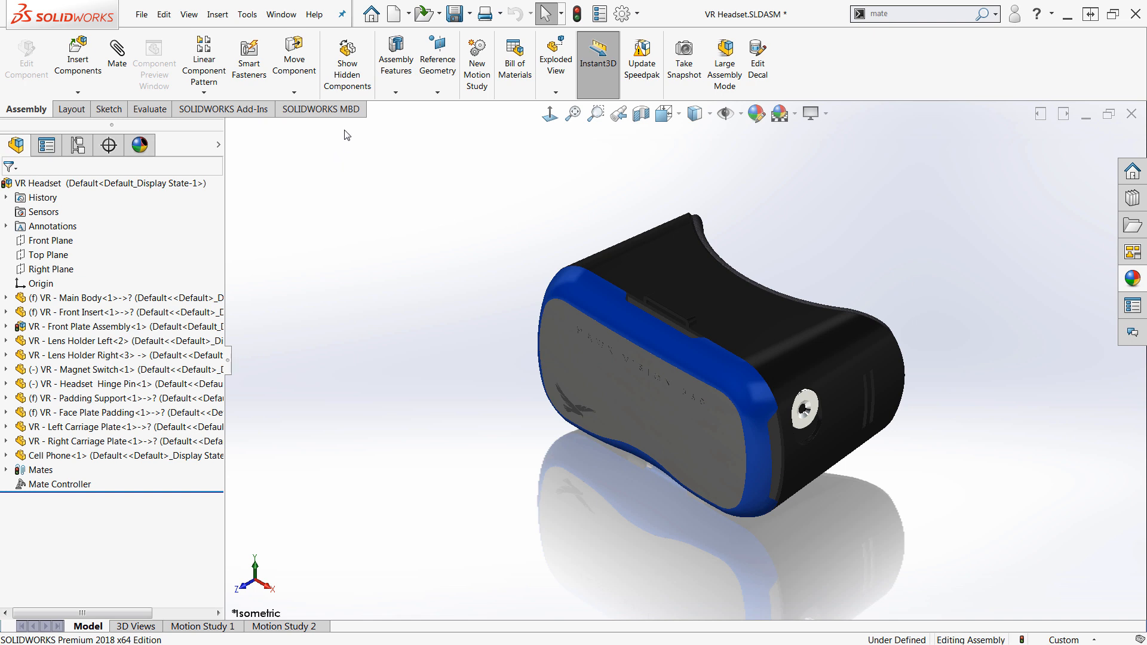
Enable the SOLIDWORKS Visualize add-in
{"action": "left_click", "coordinate": [638, 16]}
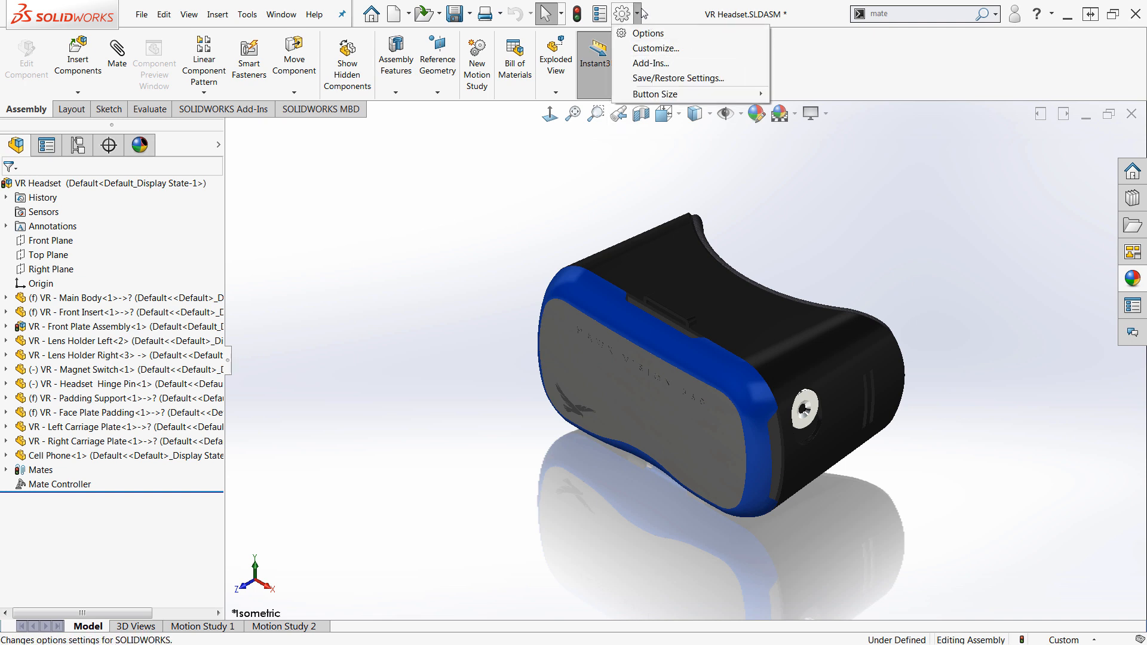
{"action": "left_click", "coordinate": [652, 64]}
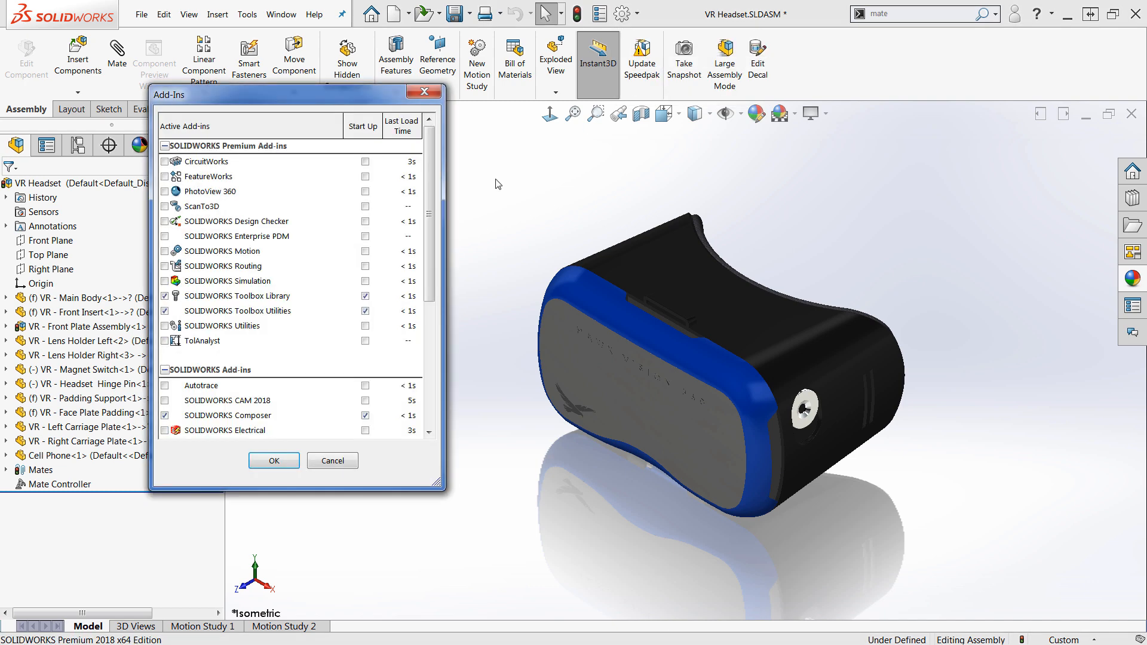
{"action": "left_click_drag", "start_coordinate": [427, 203], "coordinate": [428, 318]}
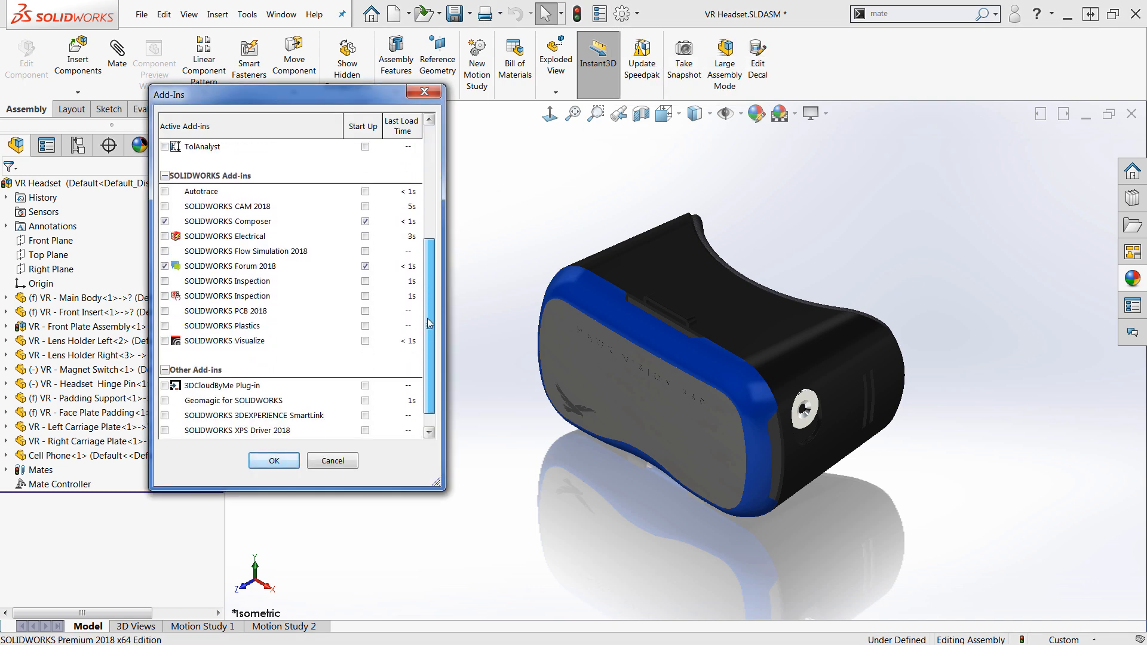
{"action": "left_click", "coordinate": [165, 341]}
{"action": "left_click", "coordinate": [274, 461]}
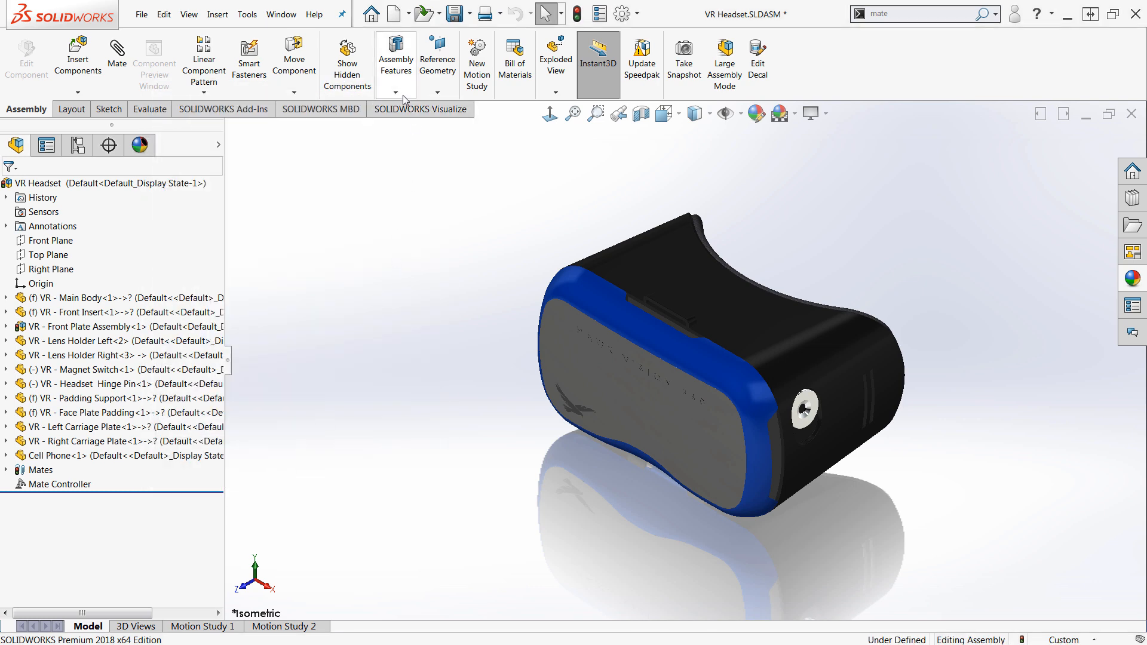
Export the assembly to SOLIDWORKS Visualize with Export Advanced, choosing a motion study to include
{"action": "left_click", "coordinate": [401, 114]}
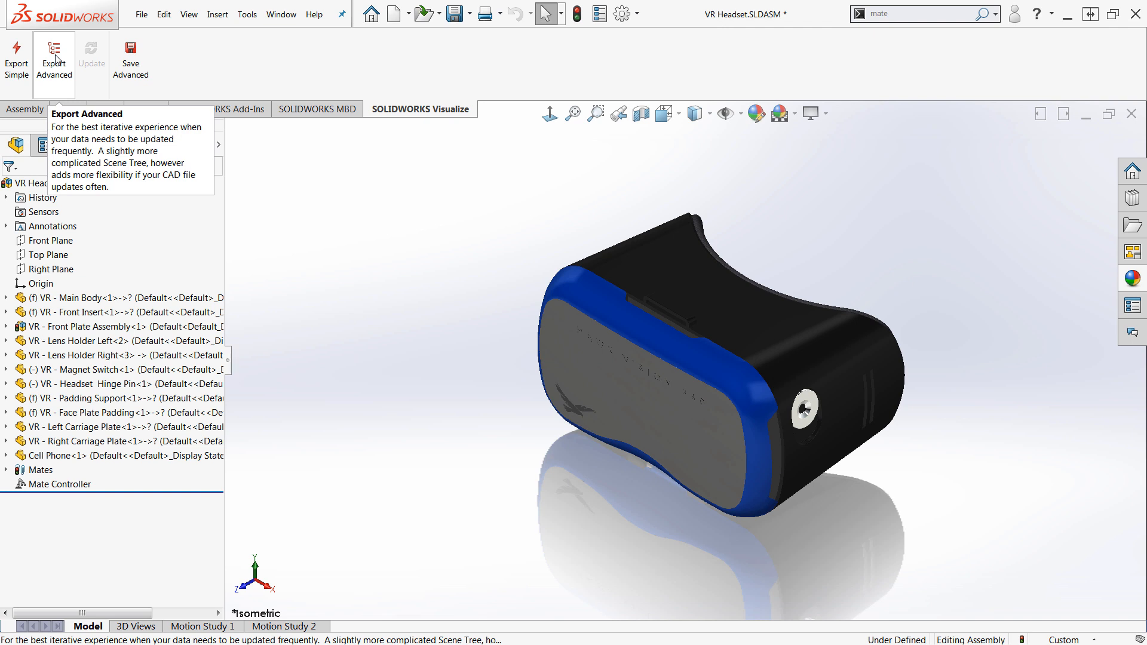
{"action": "left_click", "coordinate": [55, 58]}
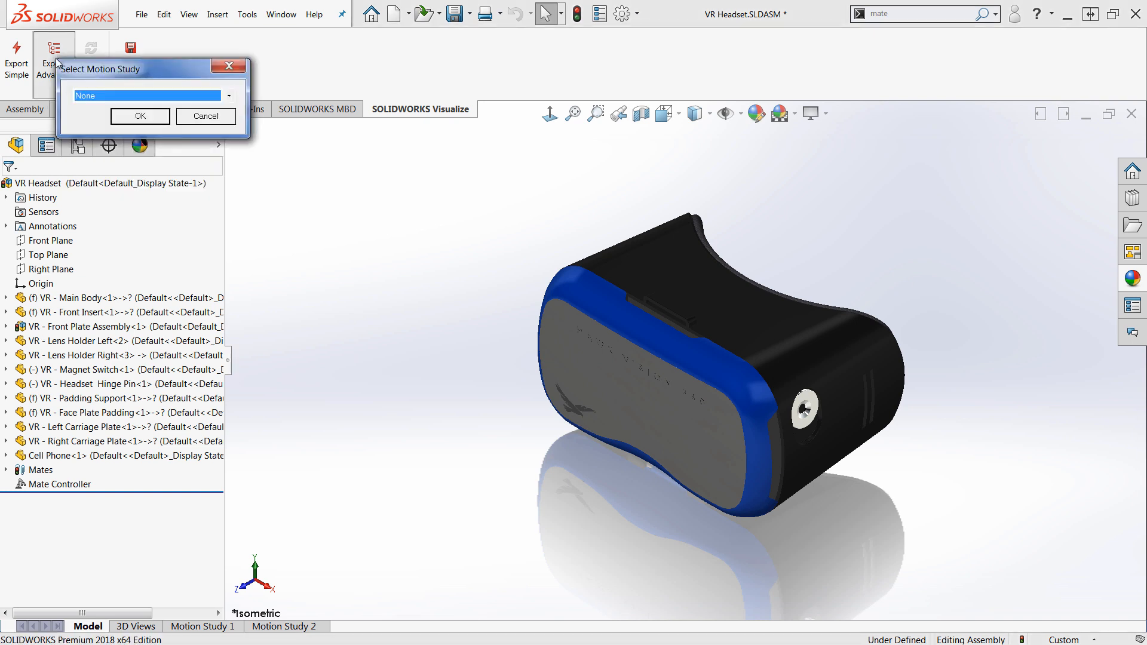
{"action": "left_click", "coordinate": [228, 96]}
{"action": "left_click", "coordinate": [94, 117]}
{"action": "left_click", "coordinate": [200, 118]}
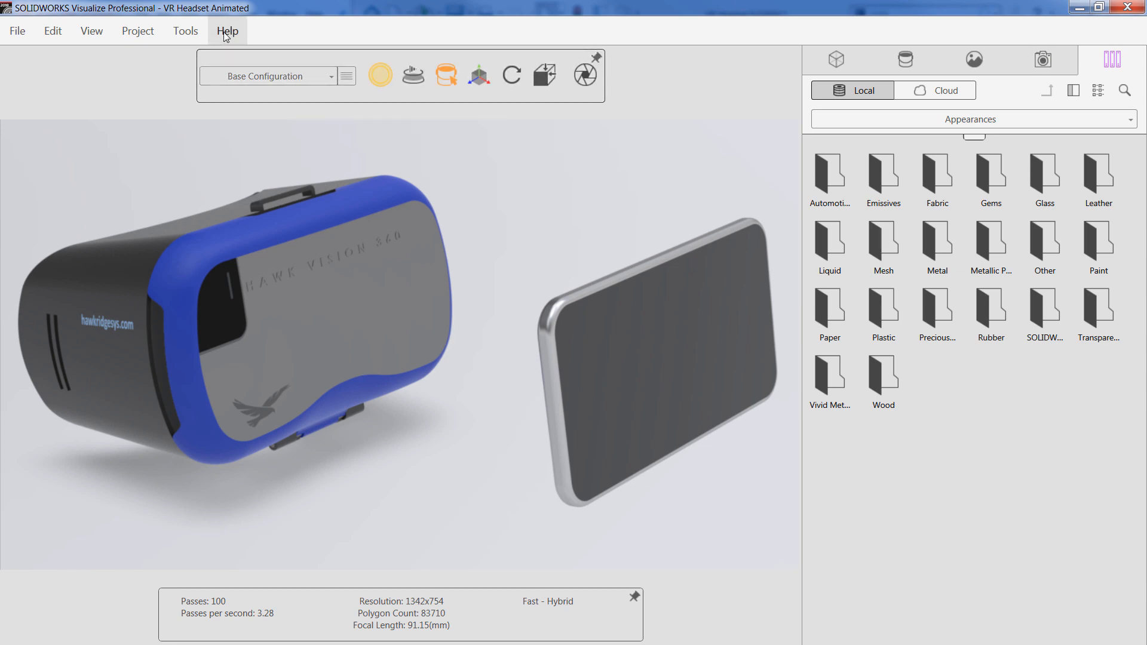
{"action": "left_click", "coordinate": [184, 35]}
{"action": "left_click", "coordinate": [212, 188]}
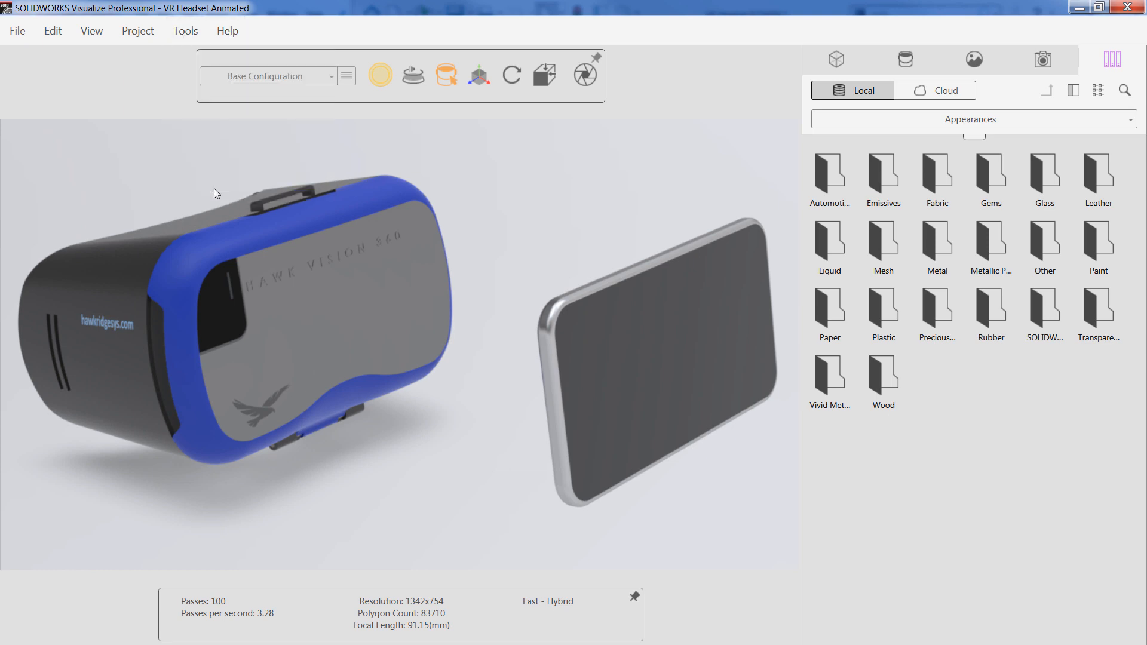
{"action": "left_click", "coordinate": [338, 202]}
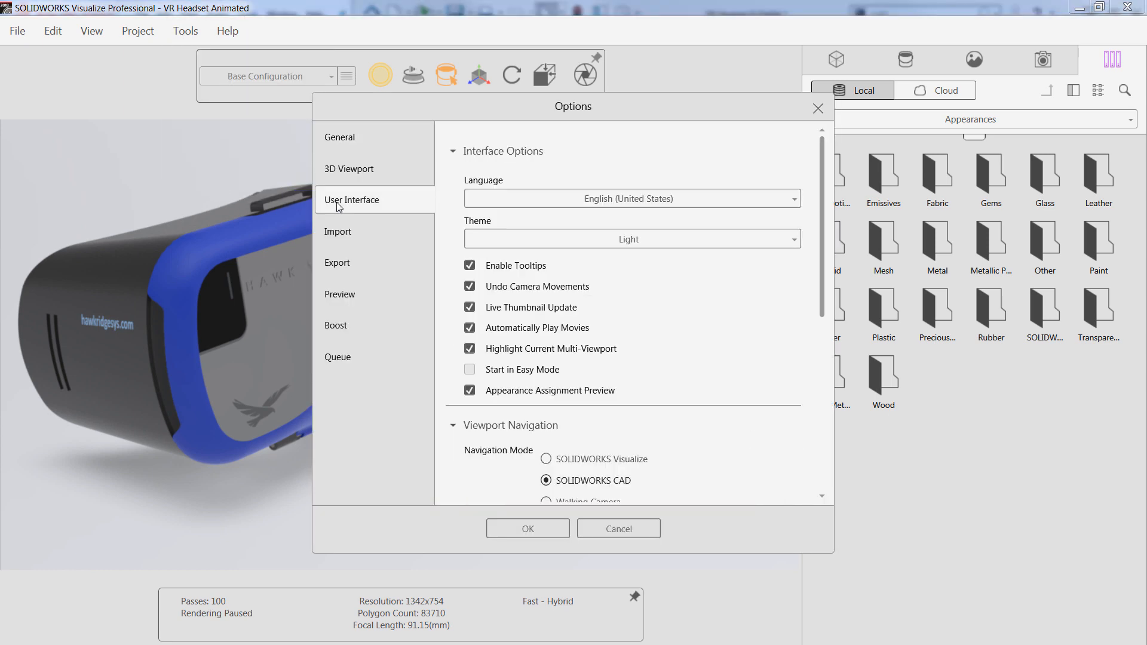
{"action": "left_click", "coordinate": [696, 240]}
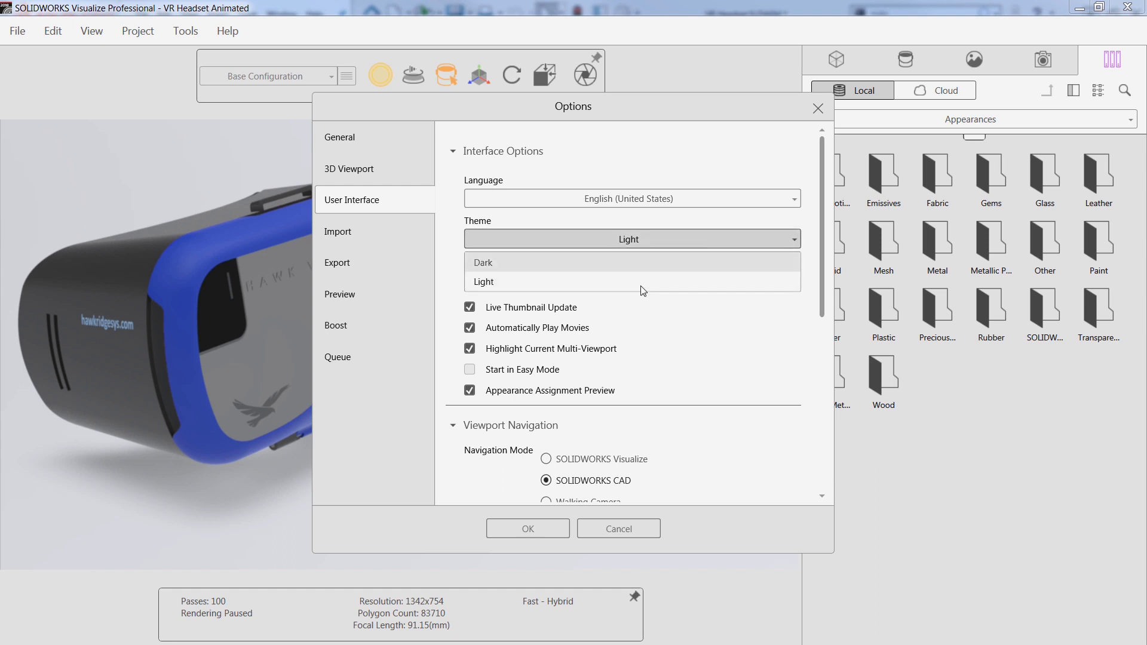
{"action": "left_click", "coordinate": [728, 335]}
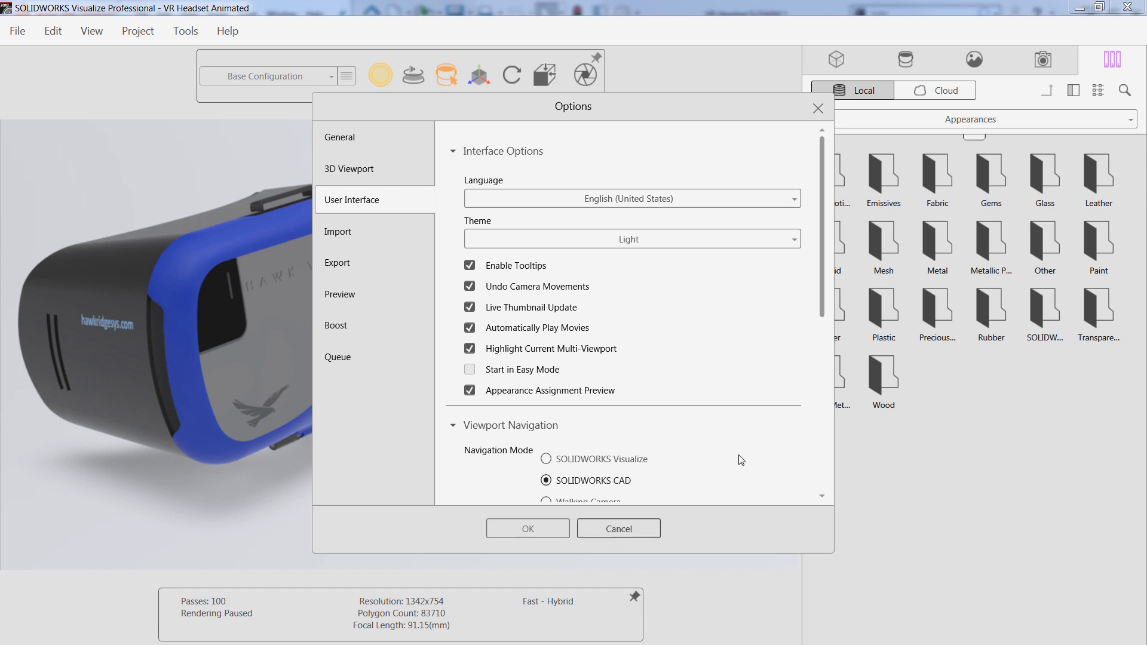
{"action": "left_click", "coordinate": [630, 532]}
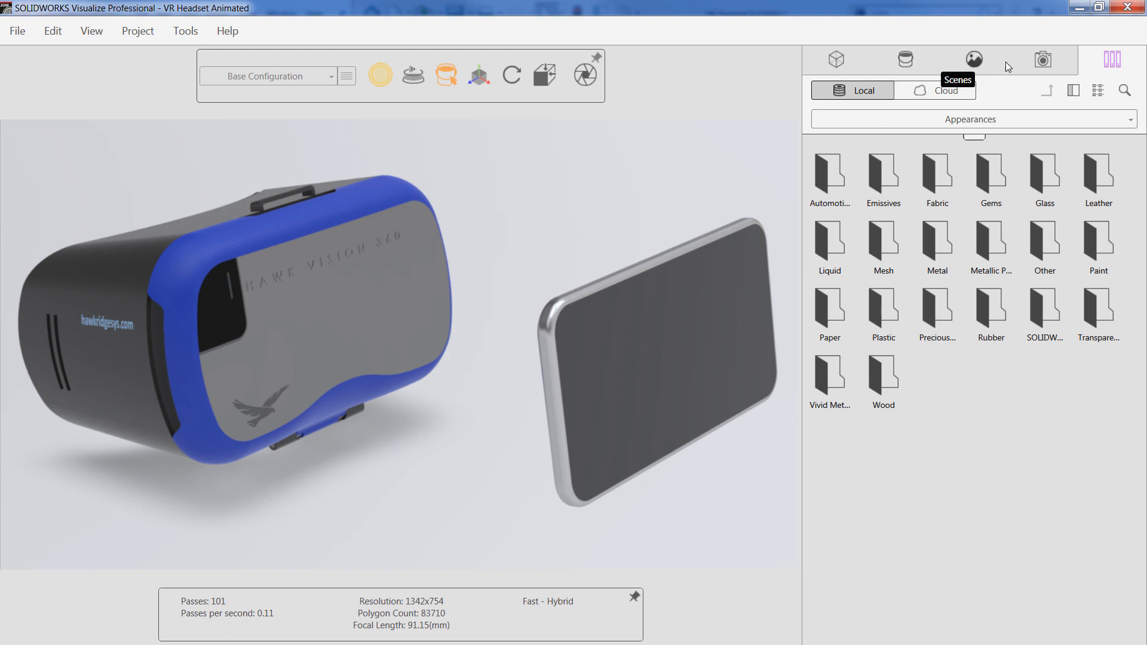
Expand the VR Headset model tree down to its Root components and enlarge the tree pane
{"action": "left_click", "coordinate": [835, 62]}
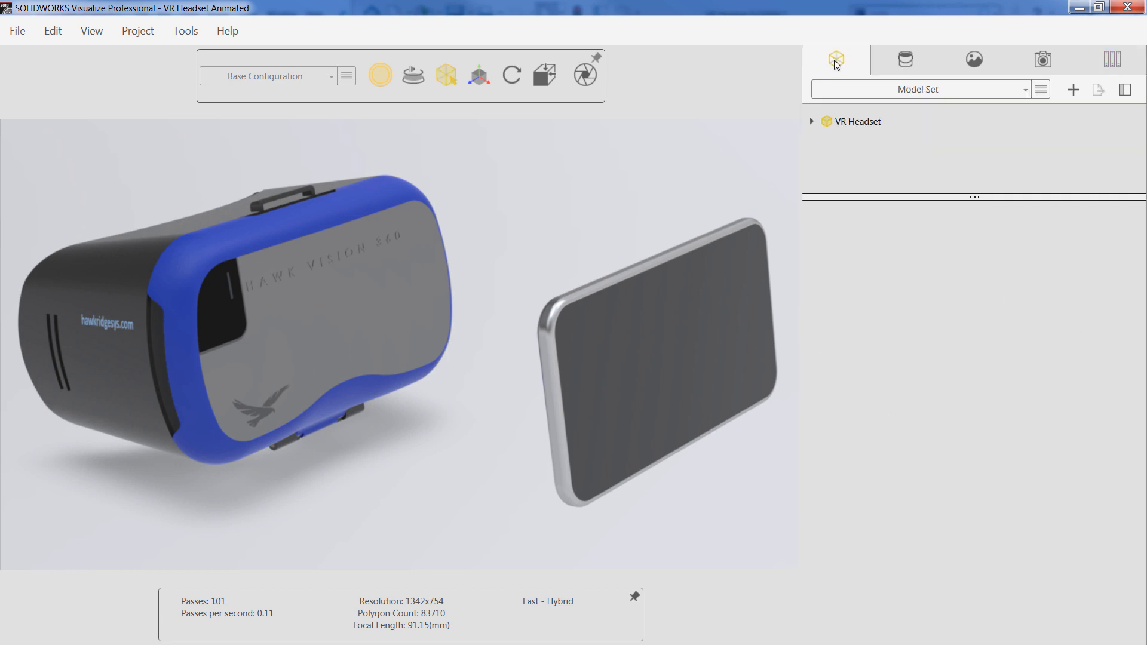
{"action": "left_click", "coordinate": [812, 122]}
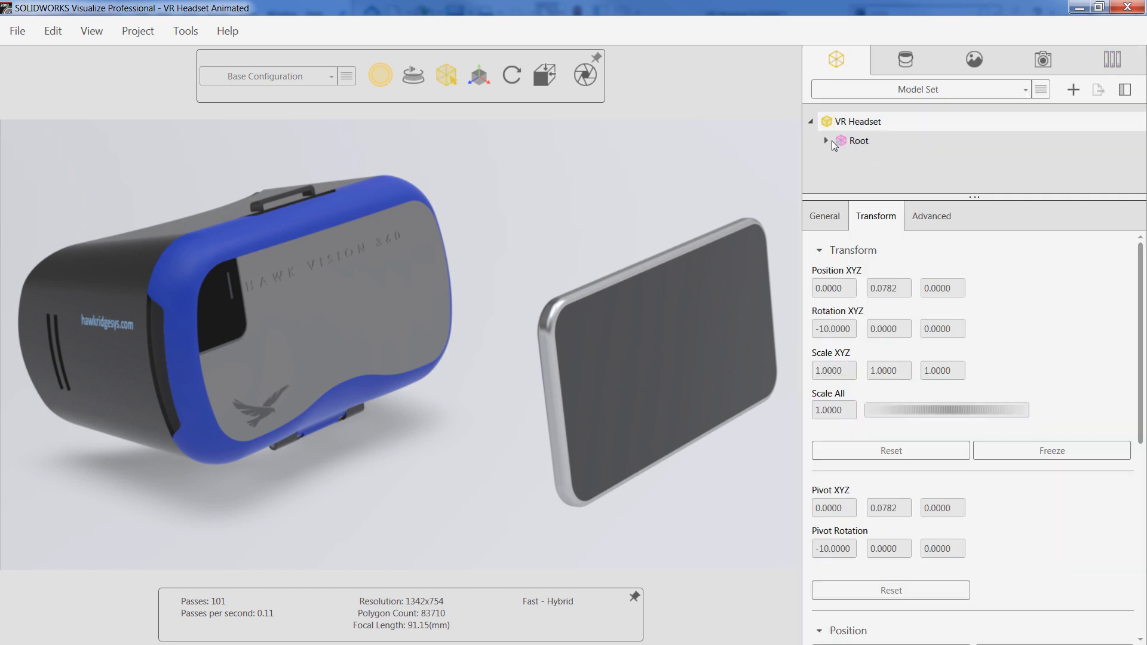
{"action": "left_click", "coordinate": [826, 141]}
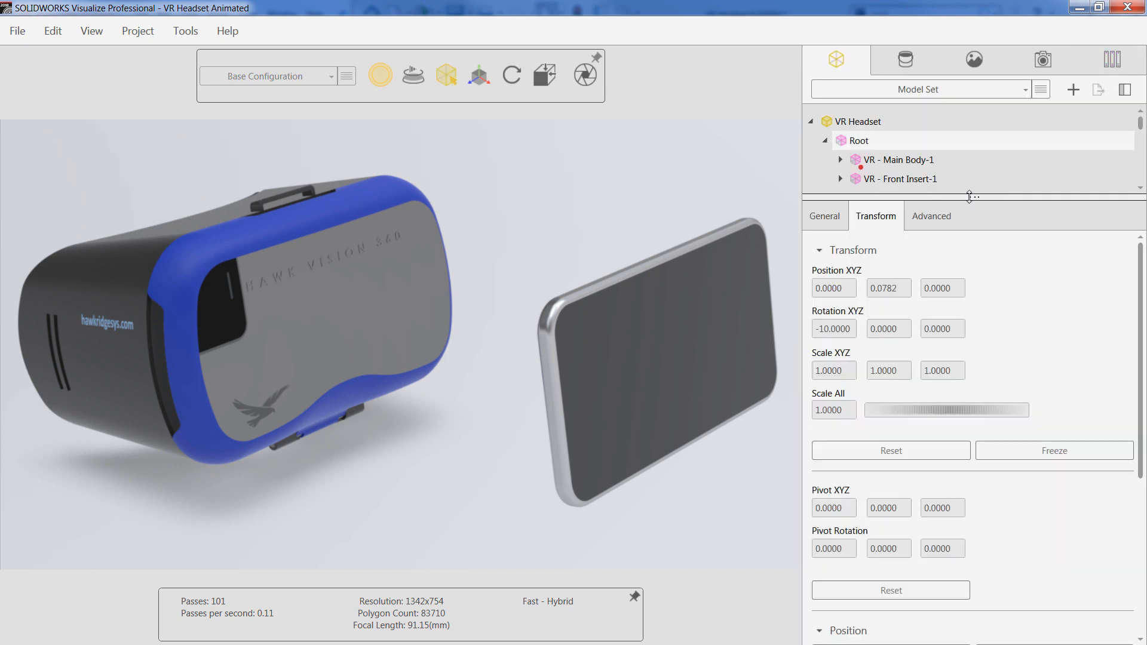
{"action": "left_click_drag", "start_coordinate": [969, 196], "coordinate": [998, 359]}
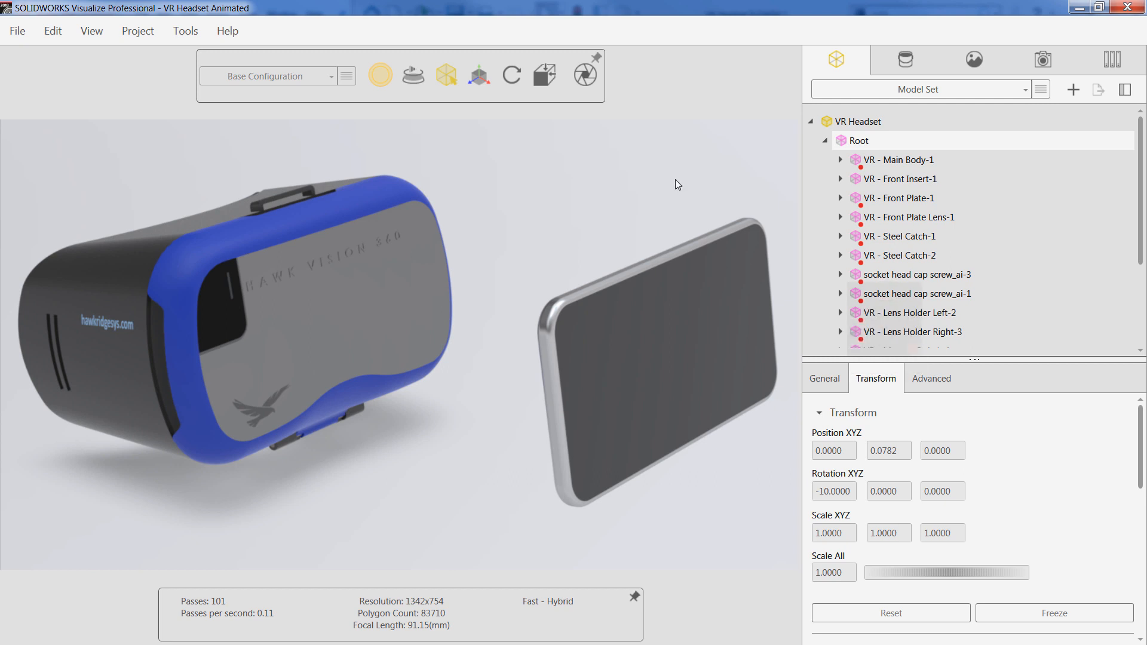
Show the timeline, scroll through its animation tracks, and move the playhead to the start
{"action": "left_click", "coordinate": [92, 33]}
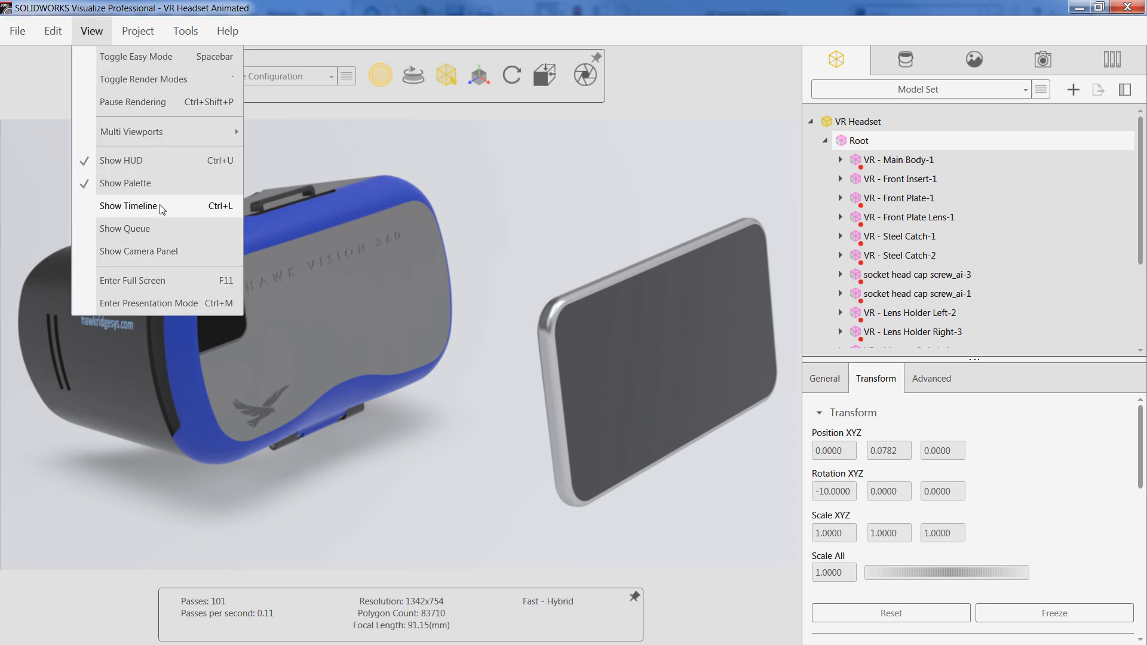
{"action": "left_click", "coordinate": [128, 206]}
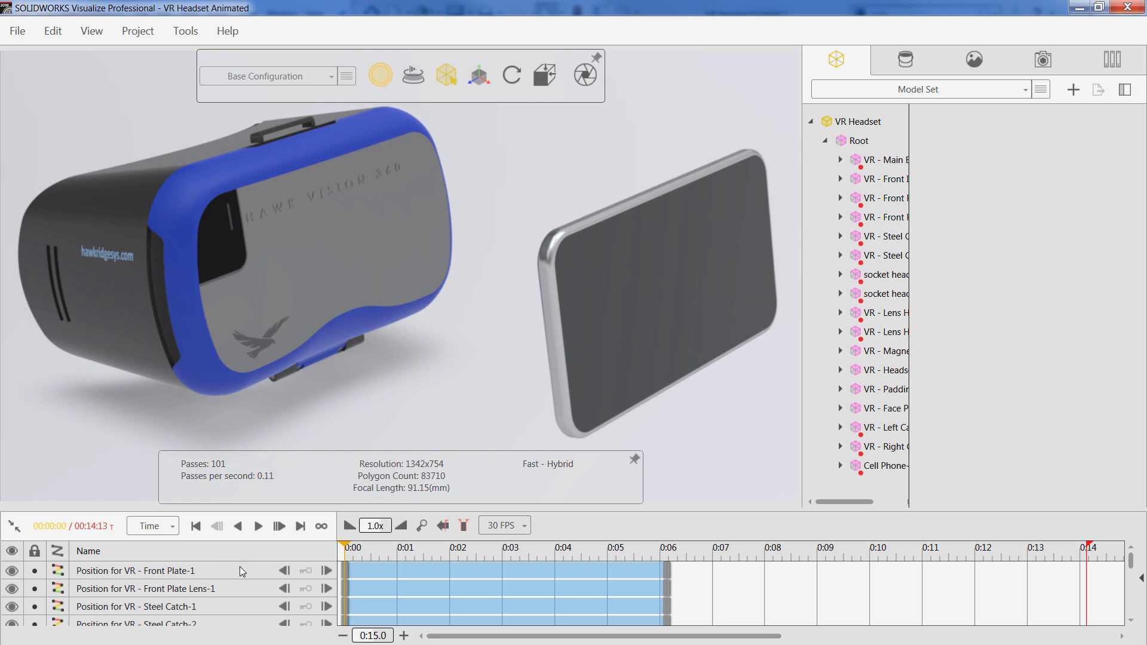
{"action": "scroll", "coordinate": [239, 568], "scroll_direction": "down", "scroll_amount": 10}
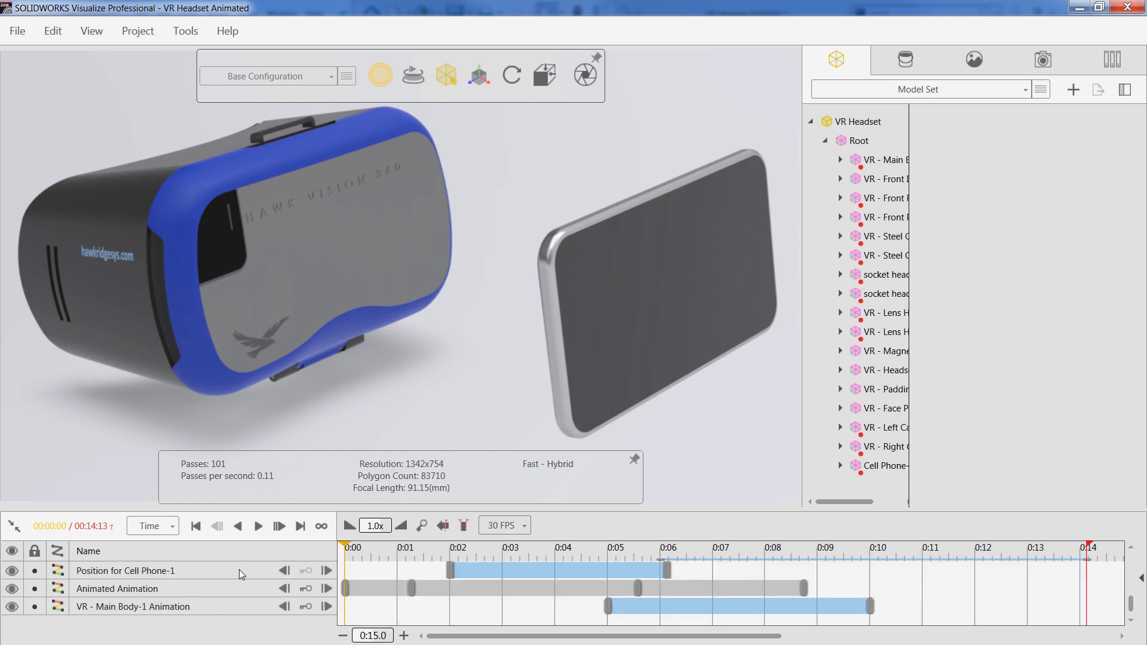
{"action": "scroll", "coordinate": [239, 575], "scroll_direction": "down", "scroll_amount": 1}
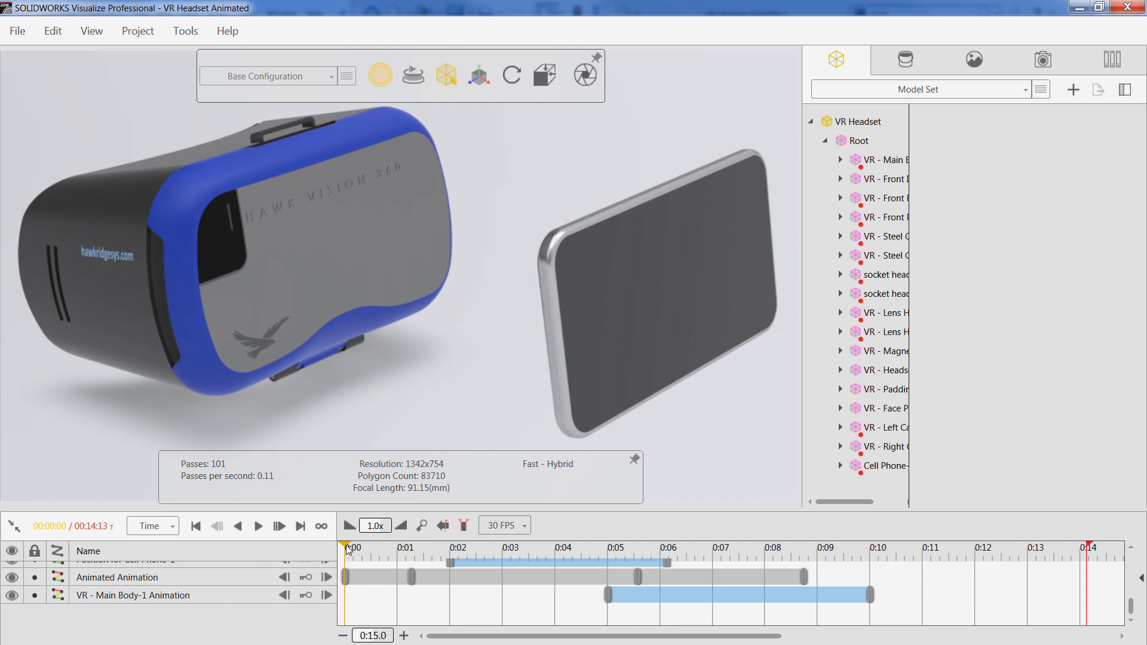
{"action": "mouse_move", "coordinate": [348, 549]}
{"action": "left_mouse_down"}
{"action": "mouse_move", "coordinate": [893, 561]}
{"action": "mouse_move", "coordinate": [344, 548]}
{"action": "left_mouse_up"}
Browse the Appearances, Environments and Cameras palettes of the imported scene
{"action": "left_click", "coordinate": [909, 62]}
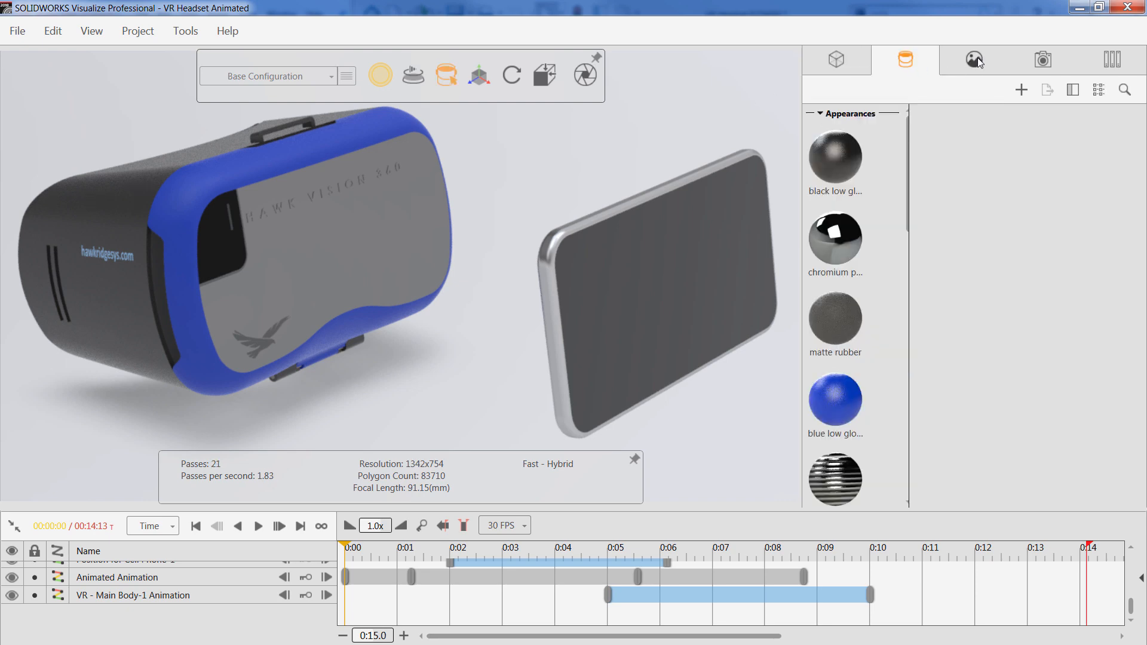
{"action": "left_click", "coordinate": [1006, 67]}
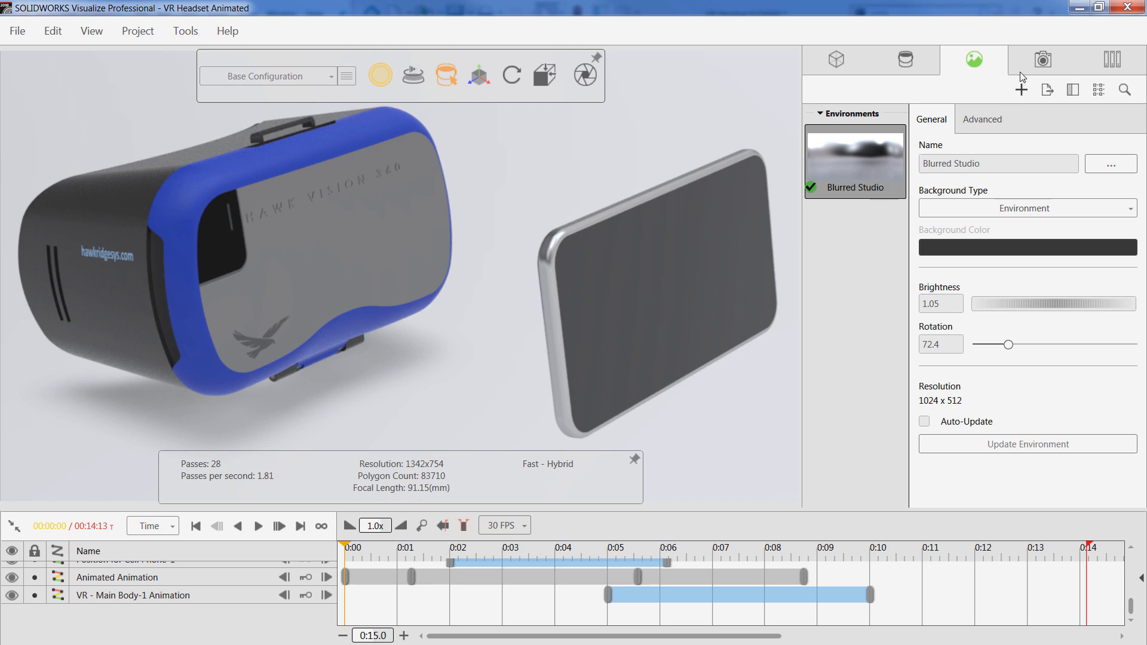
{"action": "left_click", "coordinate": [1043, 59]}
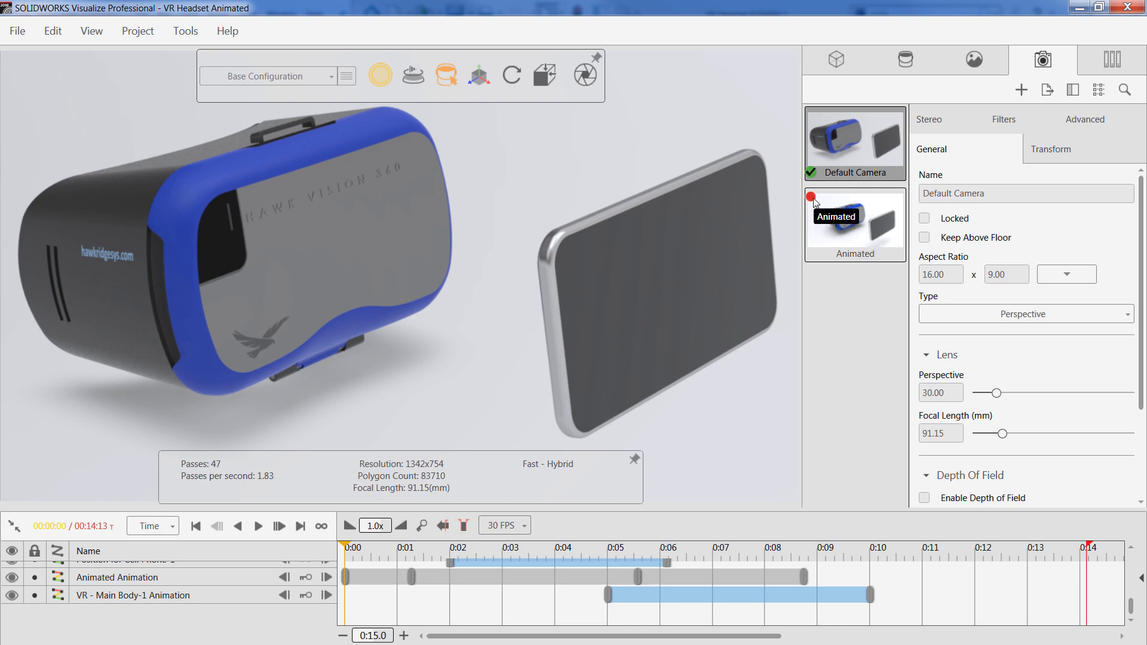
Activate the Animated camera and return the timeline playhead to the start
{"action": "double_click", "coordinate": [868, 231]}
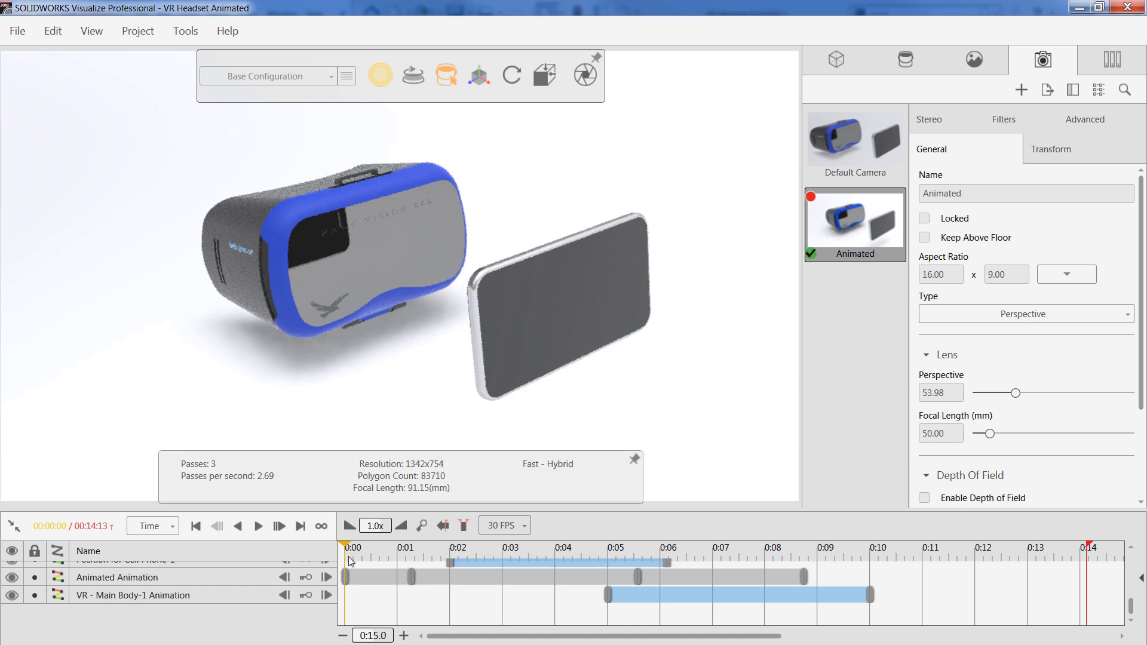
{"action": "mouse_move", "coordinate": [351, 550]}
{"action": "left_mouse_down"}
{"action": "mouse_move", "coordinate": [1006, 566]}
{"action": "mouse_move", "coordinate": [341, 548]}
{"action": "left_mouse_up"}
Switch the viewport render mode to Preview
{"action": "mouse_move", "coordinate": [378, 83]}
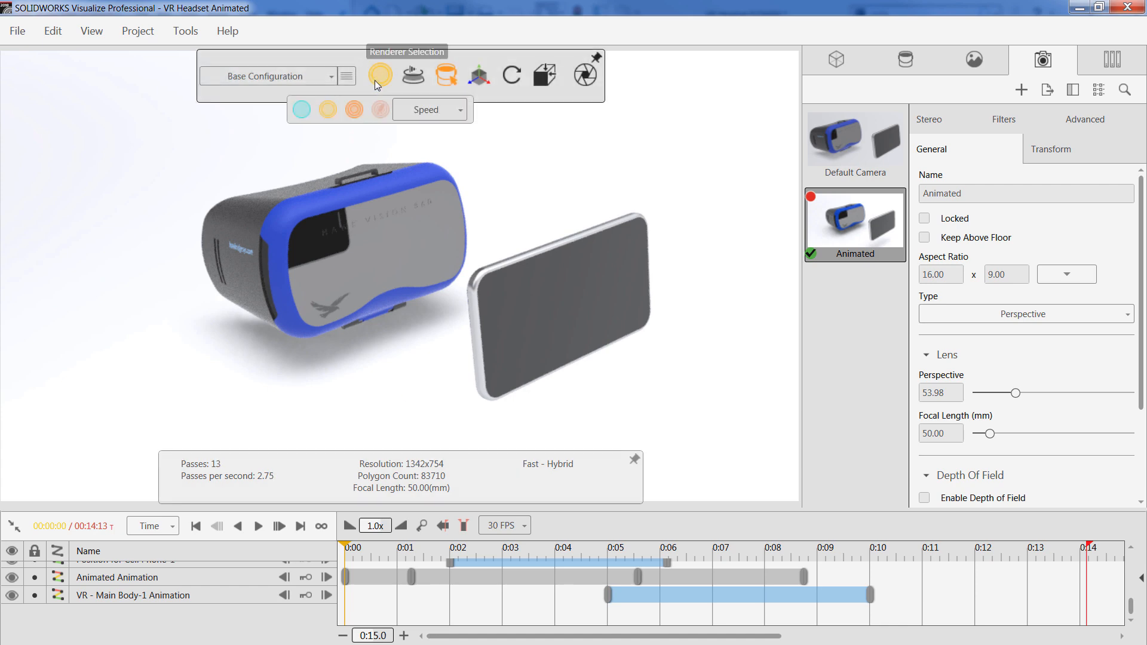
{"action": "left_click", "coordinate": [302, 111]}
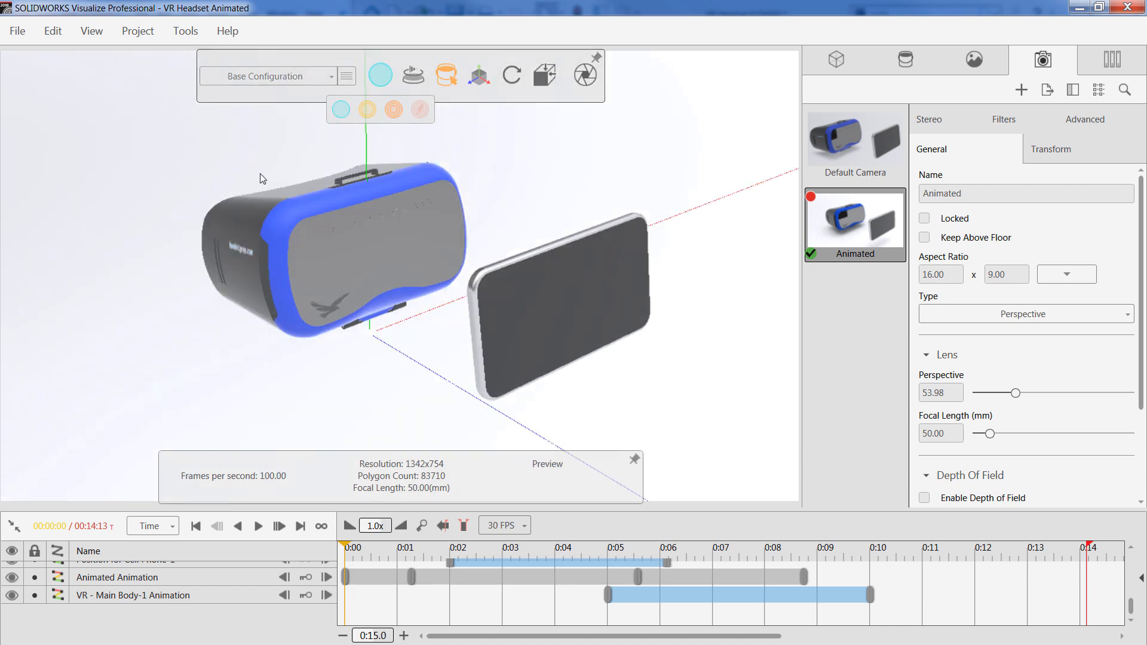
{"action": "left_click_drag", "start_coordinate": [346, 543], "coordinate": [338, 514]}
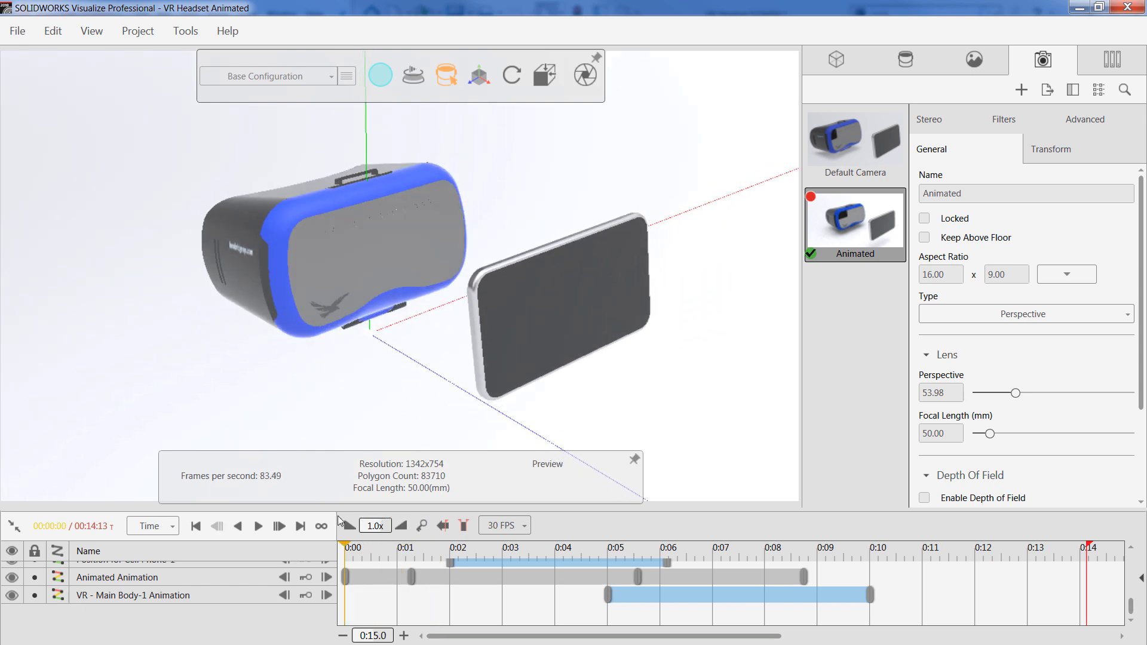
Activate the Default Camera and orbit out to view the animated camera's path around the model
{"action": "double_click", "coordinate": [849, 148]}
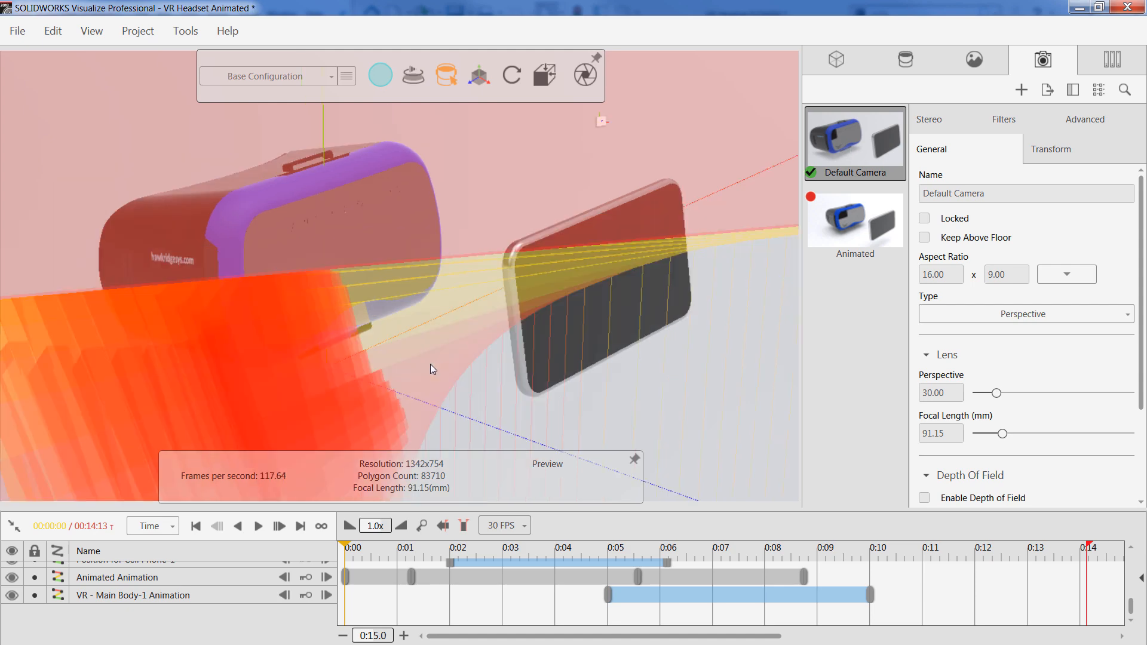
{"action": "left_click_drag", "start_coordinate": [430, 363], "coordinate": [594, 417]}
{"action": "left_click_drag", "start_coordinate": [667, 366], "coordinate": [556, 184]}
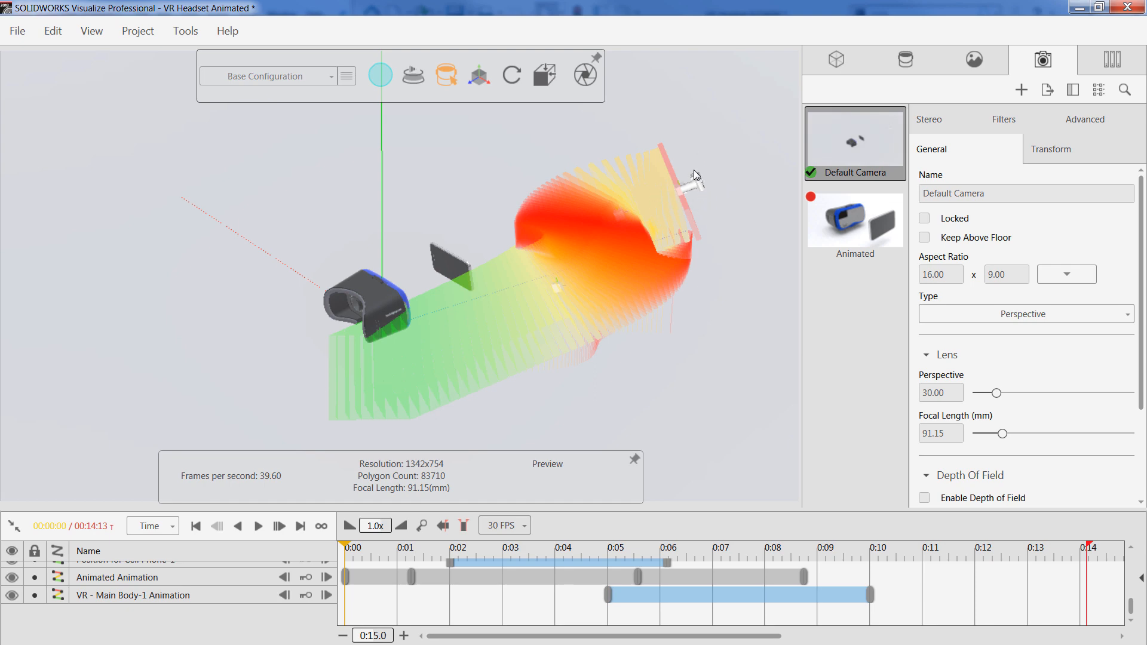
Scrub the timeline through the animation and bring the playhead back to the start
{"action": "left_click_drag", "start_coordinate": [349, 548], "coordinate": [617, 530]}
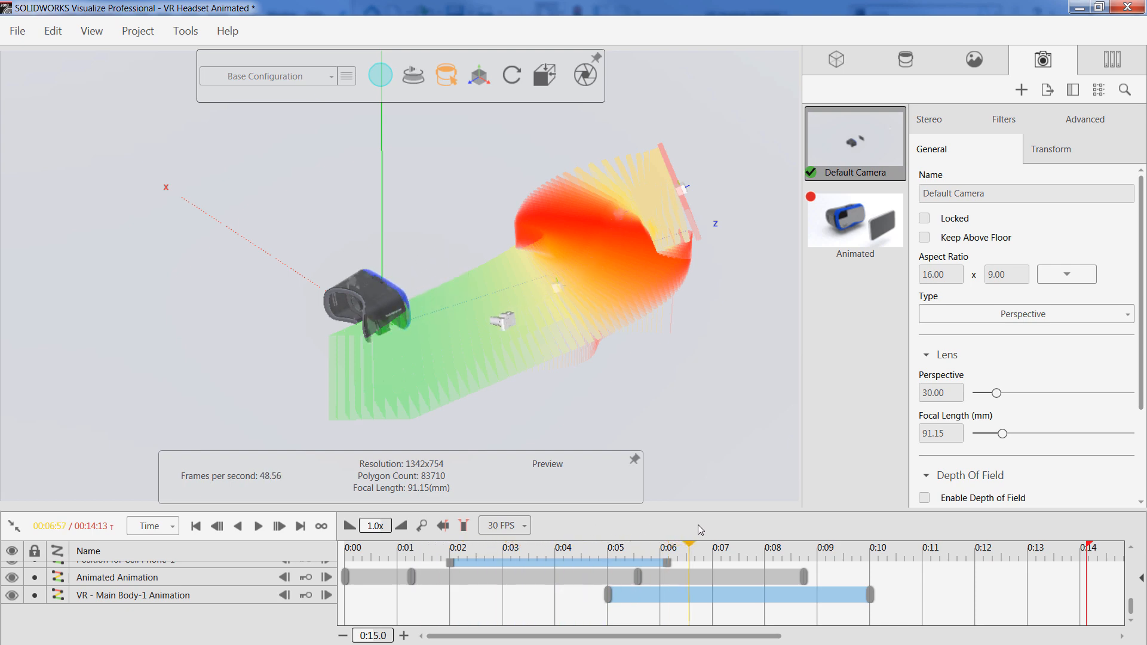
{"action": "left_click_drag", "start_coordinate": [833, 523], "coordinate": [344, 541]}
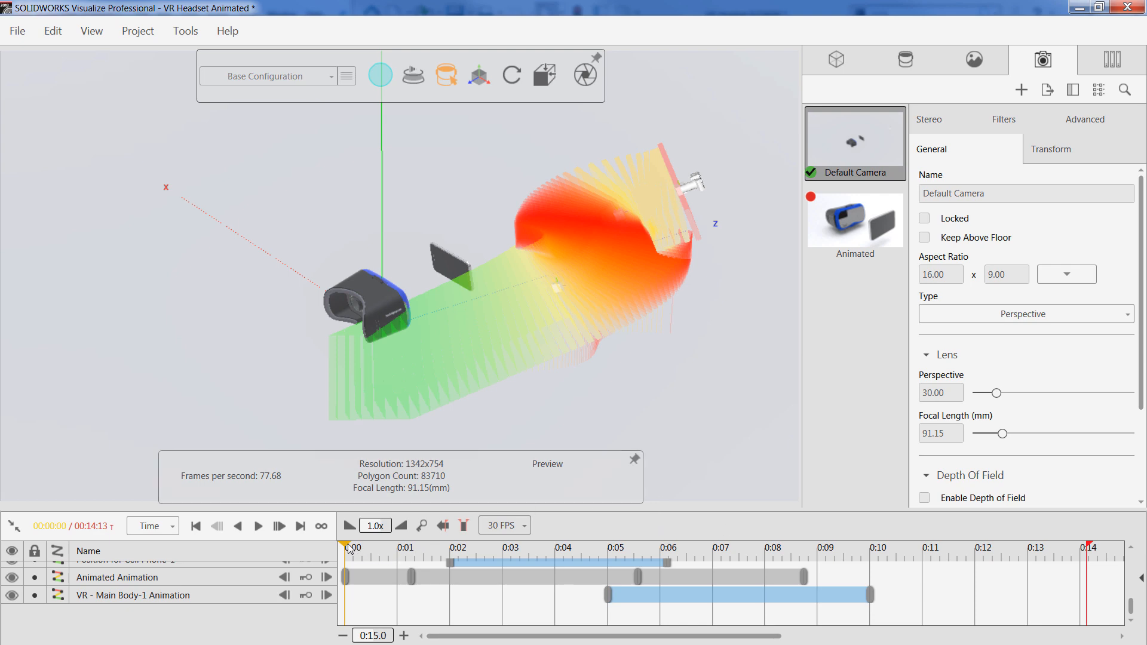
{"action": "mouse_move", "coordinate": [349, 548]}
{"action": "left_mouse_down"}
{"action": "mouse_move", "coordinate": [684, 520]}
{"action": "mouse_move", "coordinate": [1088, 540]}
{"action": "mouse_move", "coordinate": [474, 543]}
{"action": "mouse_move", "coordinate": [347, 555]}
{"action": "left_mouse_up"}
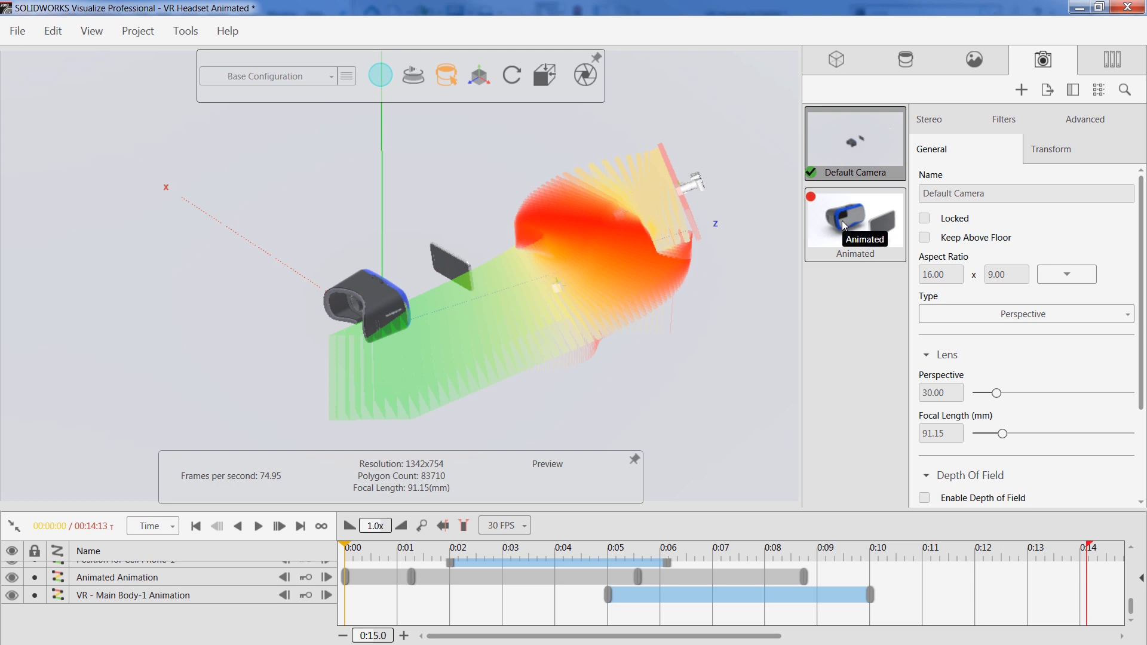
Minimize the Visualize window and the SOLIDWORKS window
{"action": "left_click", "coordinate": [1080, 7]}
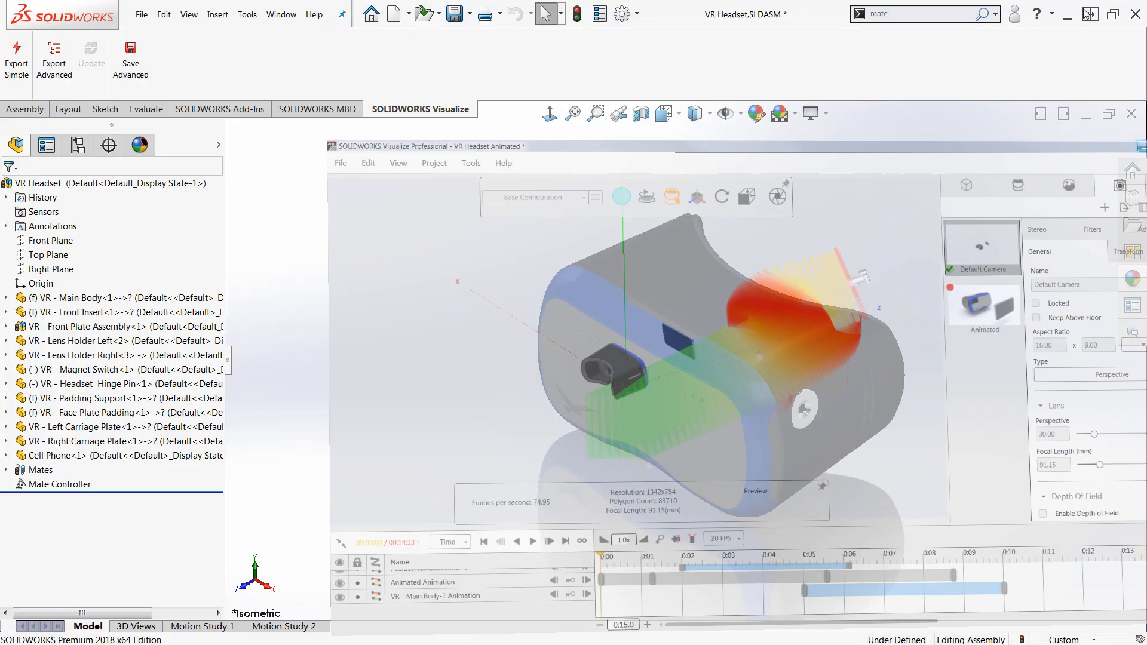
{"action": "left_click", "coordinate": [1067, 16]}
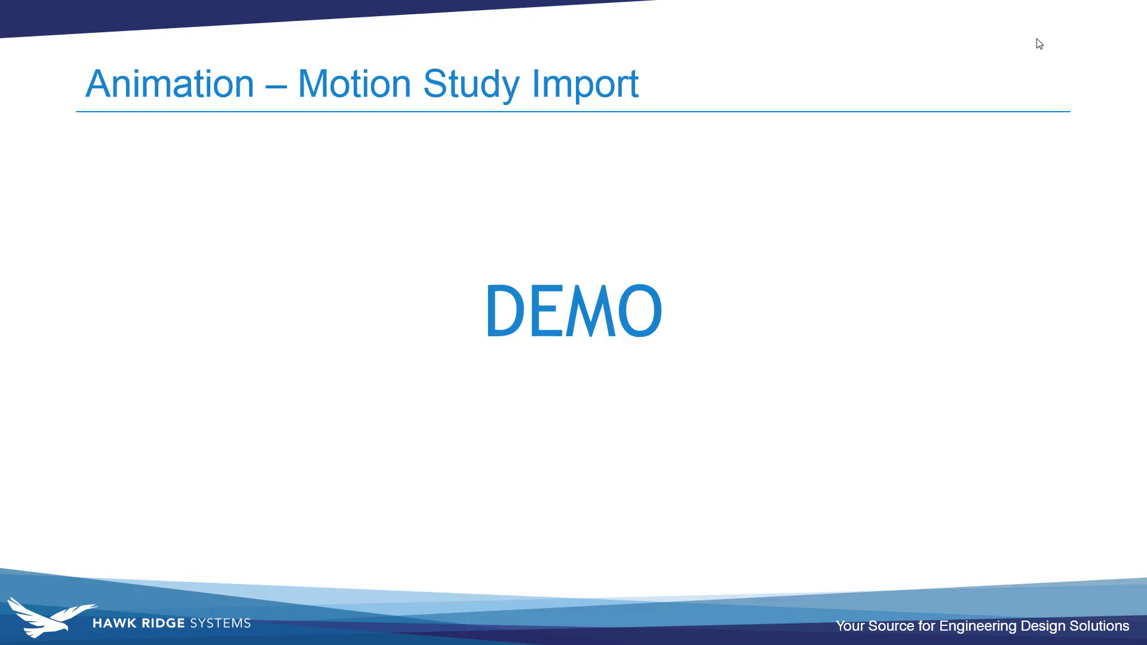